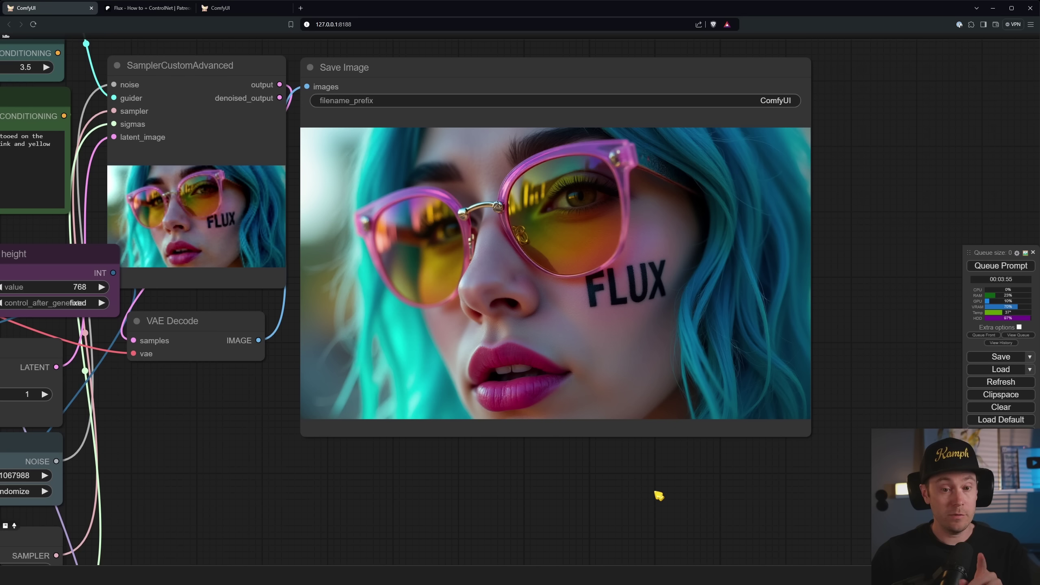
Move the Comfy_NEW terminal to screen centre and pan the workflow to Save Image and VAE Decode
{"action": "scroll", "coordinate": [657, 494], "scroll_direction": "down", "scroll_amount": 2}
{"action": "scroll", "coordinate": [602, 497], "scroll_direction": "down", "scroll_amount": 2}
{"action": "scroll", "coordinate": [495, 462], "scroll_direction": "down", "scroll_amount": 2}
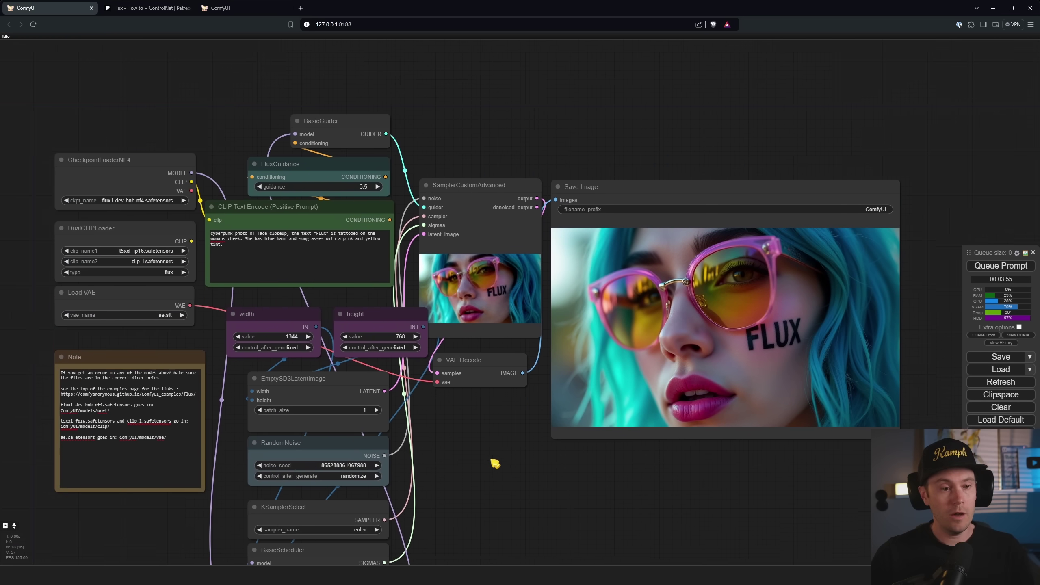
{"action": "scroll", "coordinate": [655, 492], "scroll_direction": "down", "scroll_amount": 2}
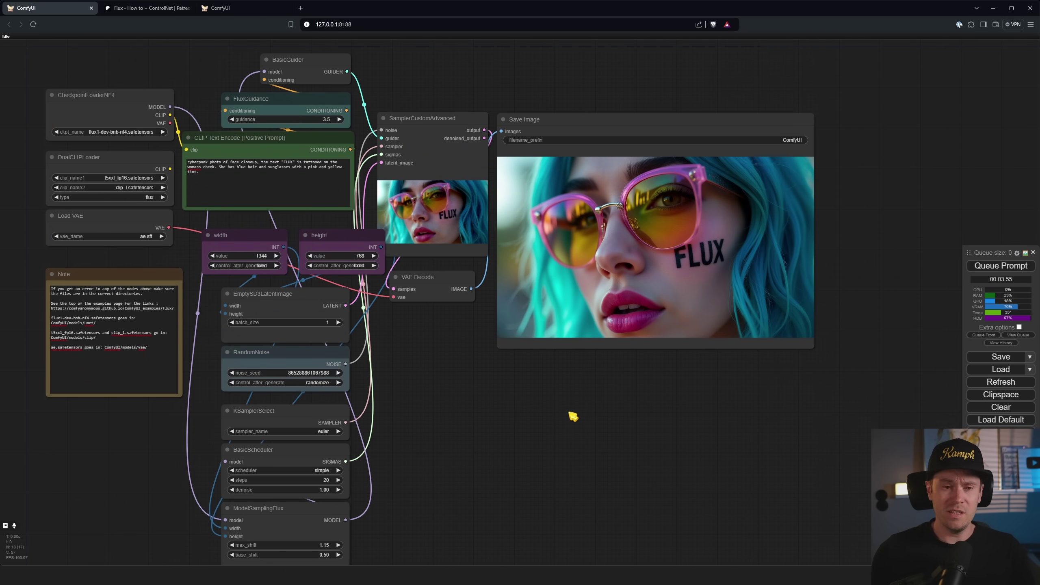
{"action": "scroll", "coordinate": [499, 425], "scroll_direction": "down", "scroll_amount": 3}
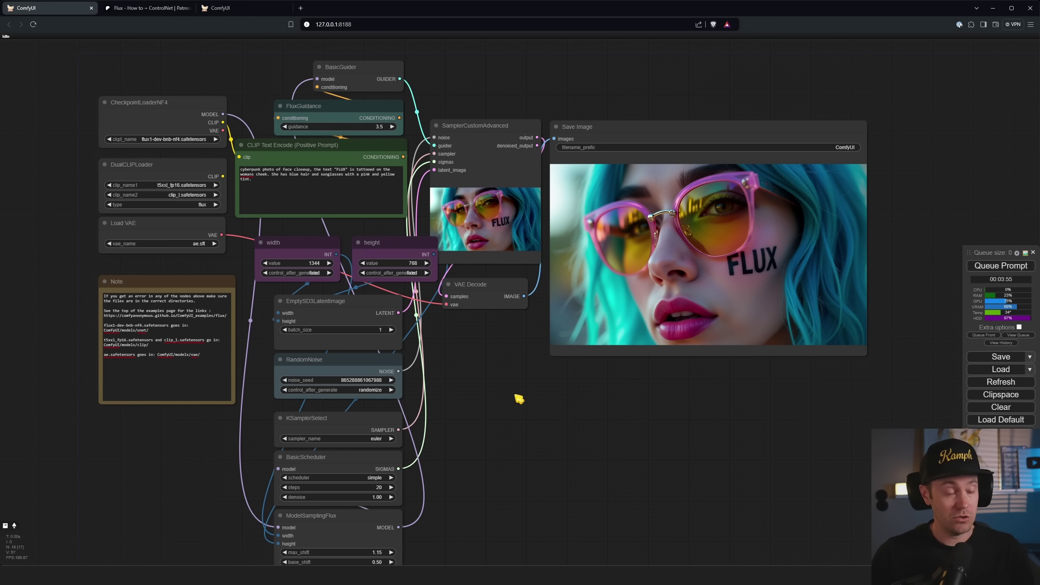
{"action": "key", "text": "alt+Tab"}
{"action": "left_click_drag", "start_coordinate": [53, 119], "coordinate": [416, 142]}
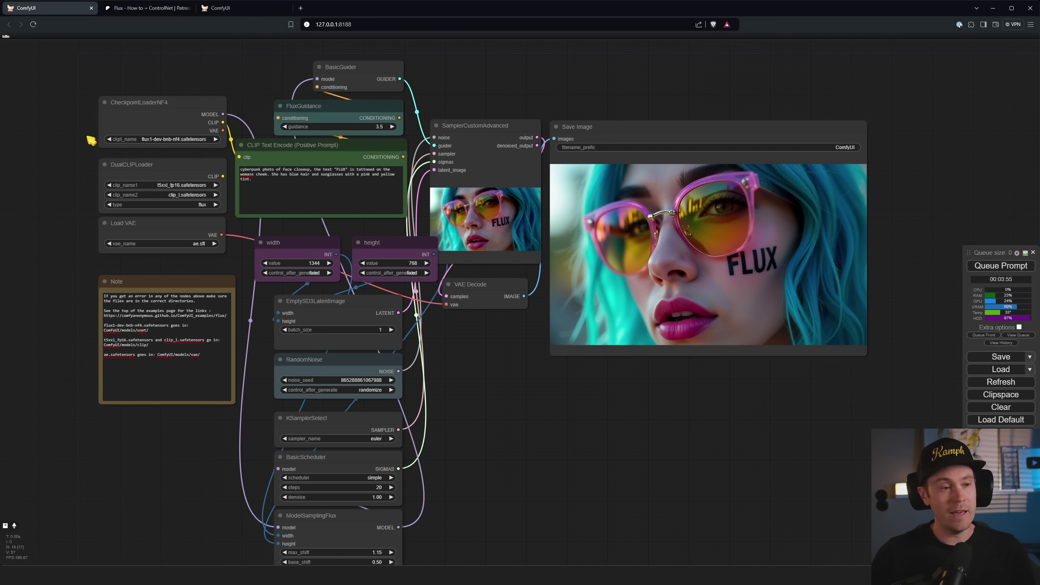
{"action": "scroll", "coordinate": [77, 108], "scroll_direction": "up", "scroll_amount": 10}
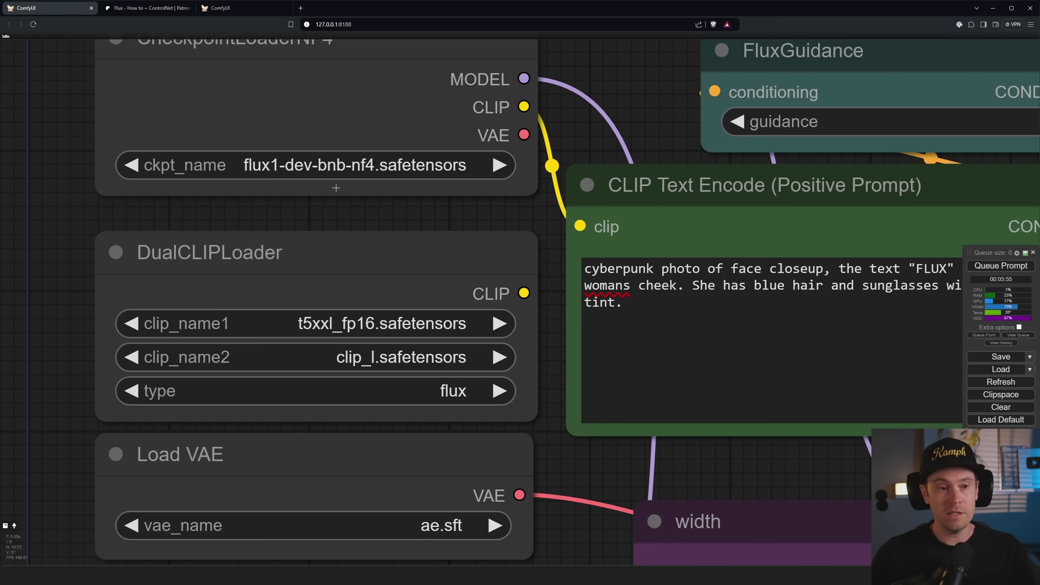
{"action": "scroll", "coordinate": [336, 187], "scroll_direction": "up", "scroll_amount": 2}
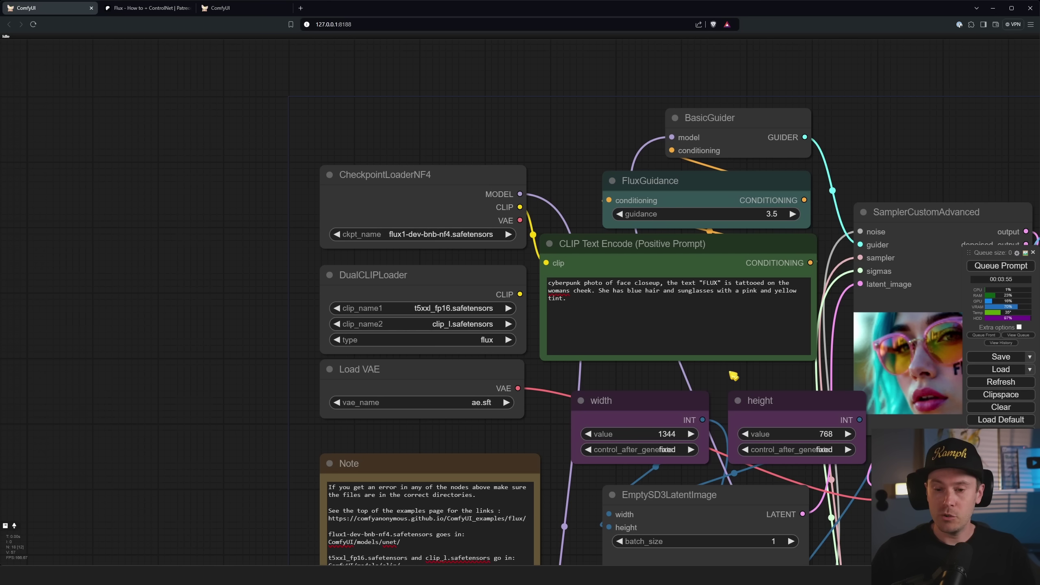
{"action": "left_click_drag", "start_coordinate": [755, 381], "coordinate": [662, 346]}
Check the ComfyUI Manager menu, then bring the whole workflow back into view
{"action": "left_click", "coordinate": [1000, 444]}
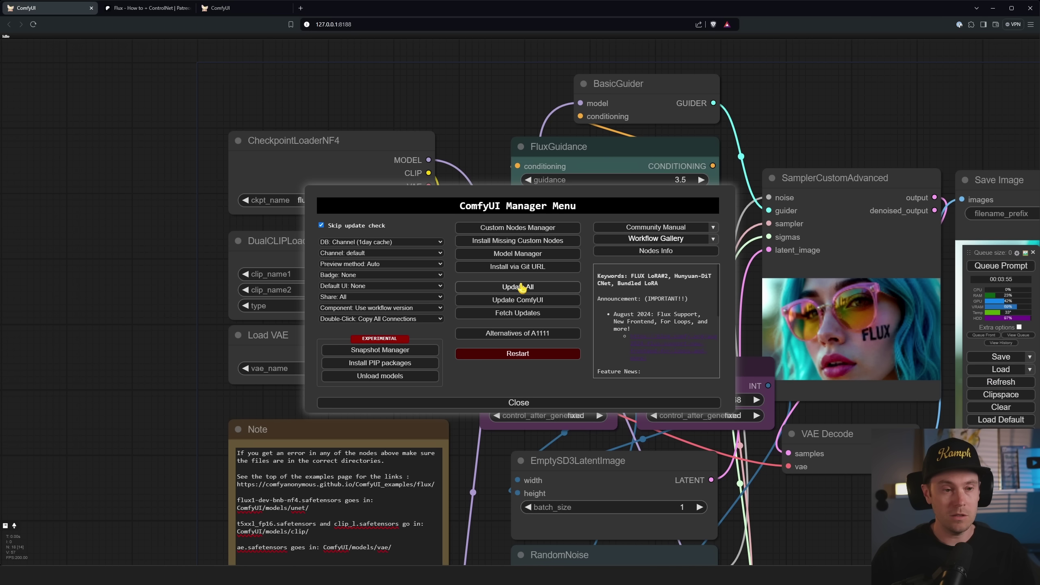
{"action": "key", "text": "Escape"}
{"action": "scroll", "coordinate": [808, 109], "scroll_direction": "down", "scroll_amount": 4}
{"action": "left_click_drag", "start_coordinate": [808, 108], "coordinate": [704, 106]}
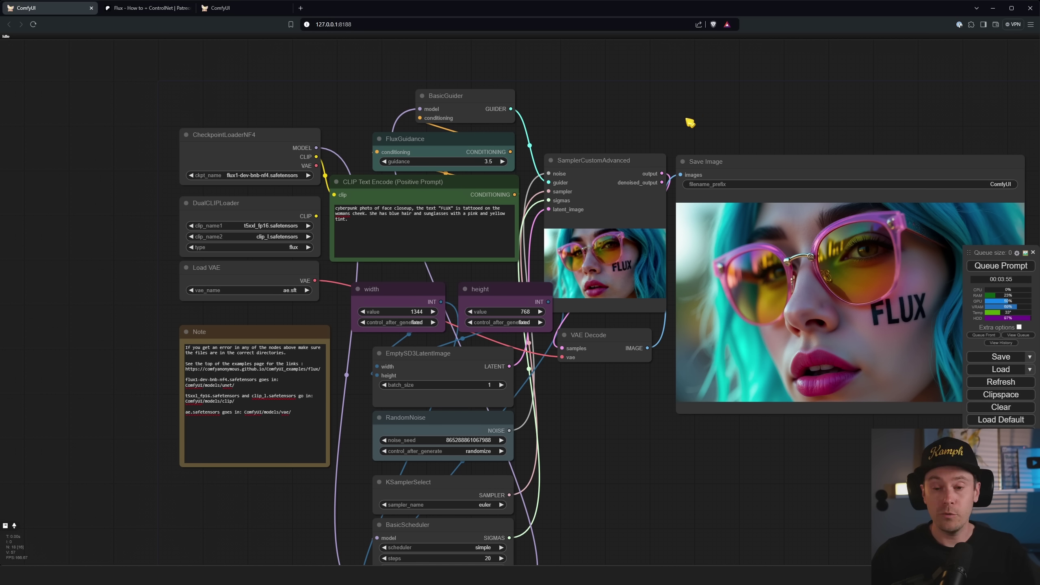
Bring the Load VAE node into view and nudge the existing CheckpointLoaderNF4 node
{"action": "scroll", "coordinate": [227, 119], "scroll_direction": "up", "scroll_amount": 12}
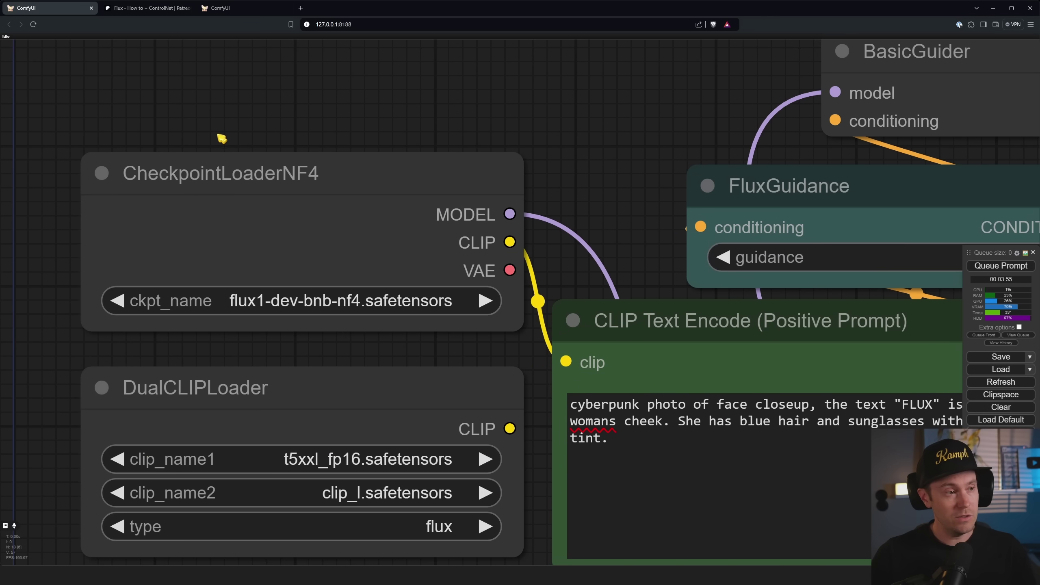
{"action": "left_click_drag", "start_coordinate": [221, 135], "coordinate": [247, 83]}
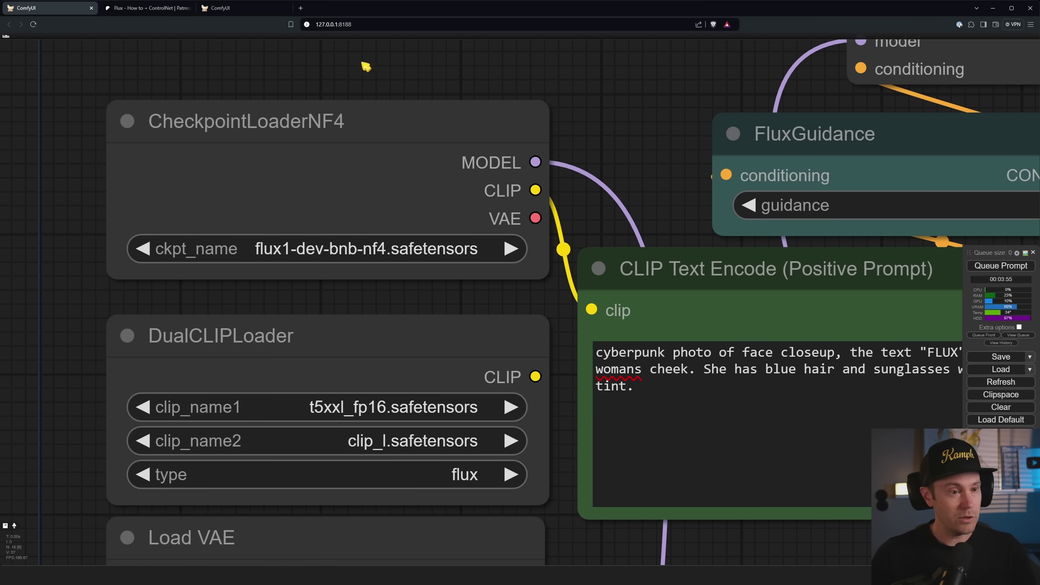
{"action": "scroll", "coordinate": [365, 67], "scroll_direction": "down", "scroll_amount": 4}
{"action": "mouse_move", "coordinate": [372, 119]}
{"action": "left_mouse_down"}
{"action": "mouse_move", "coordinate": [360, 195]}
{"action": "mouse_move", "coordinate": [372, 190]}
{"action": "mouse_move", "coordinate": [372, 104]}
{"action": "left_mouse_up"}
{"action": "scroll", "coordinate": [372, 104], "scroll_direction": "down", "scroll_amount": 3}
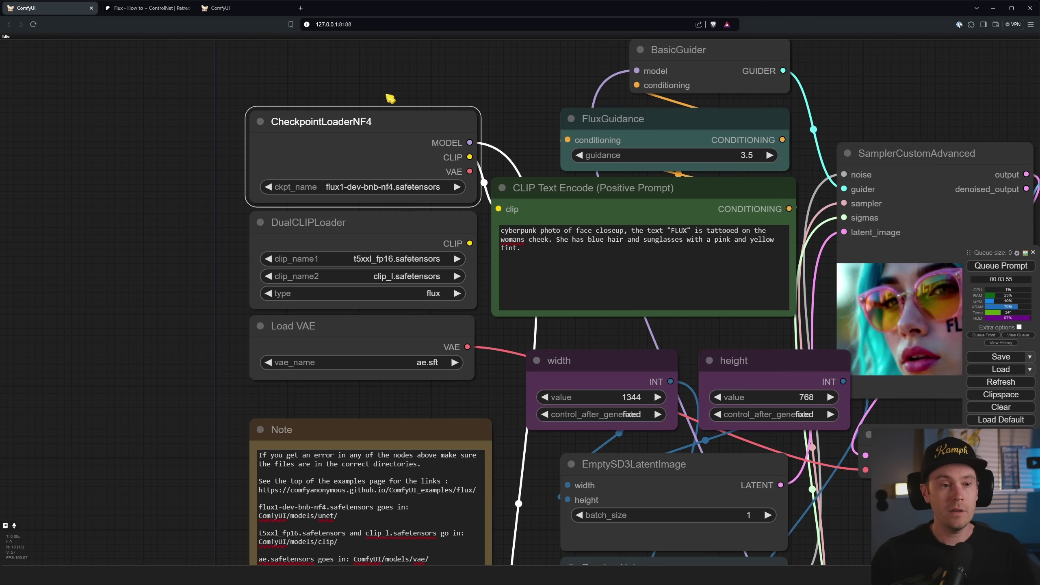
Add a new CheckpointLoaderNF4 node by searching for 'nf4'
{"action": "double_click", "coordinate": [351, 146]}
{"action": "type", "text": "check"}
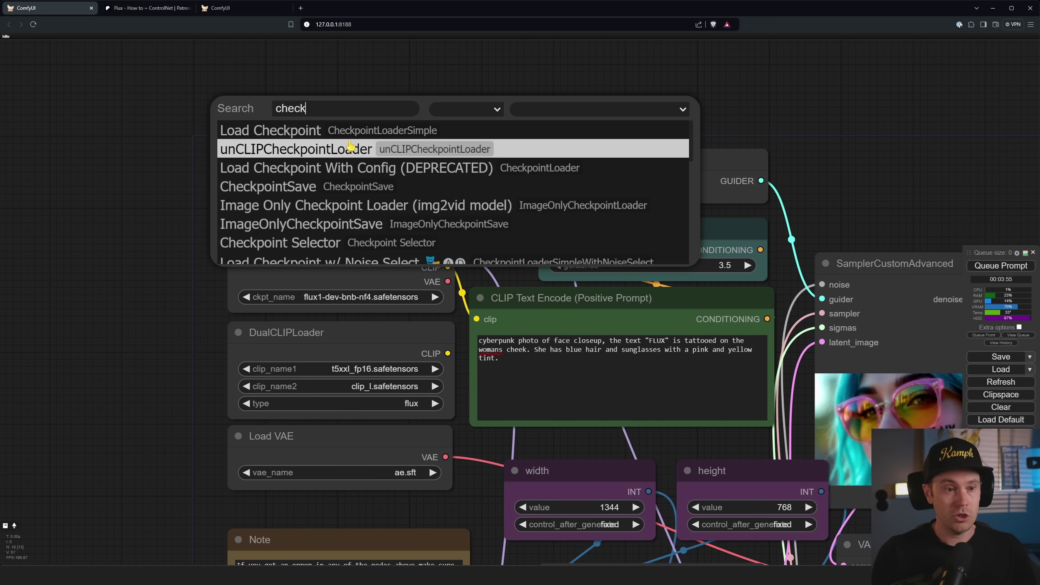
{"action": "type", "text": "pointloadernf"}
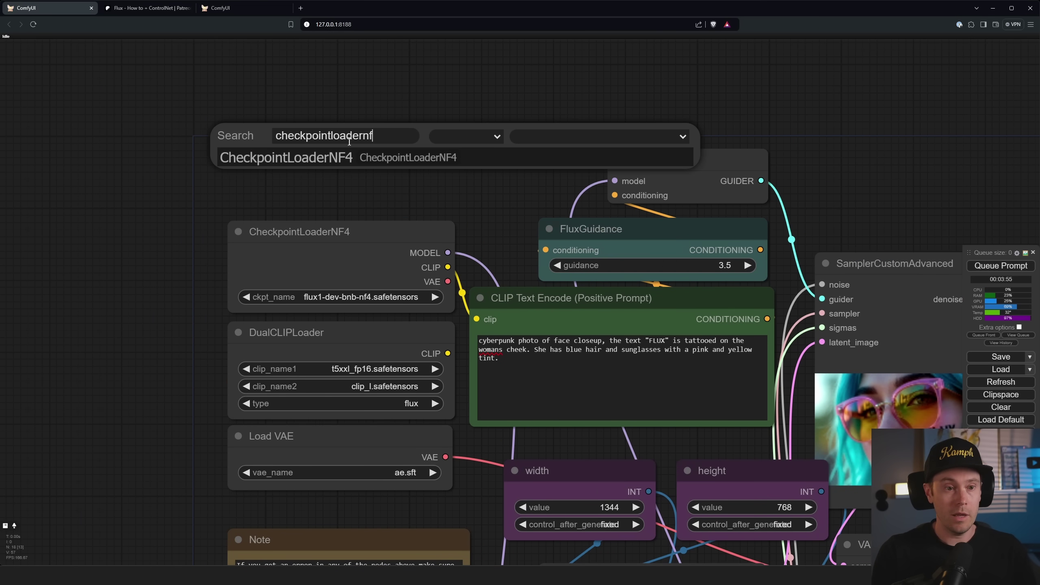
{"action": "double_click", "coordinate": [392, 136]}
{"action": "type", "text": "nf4"}
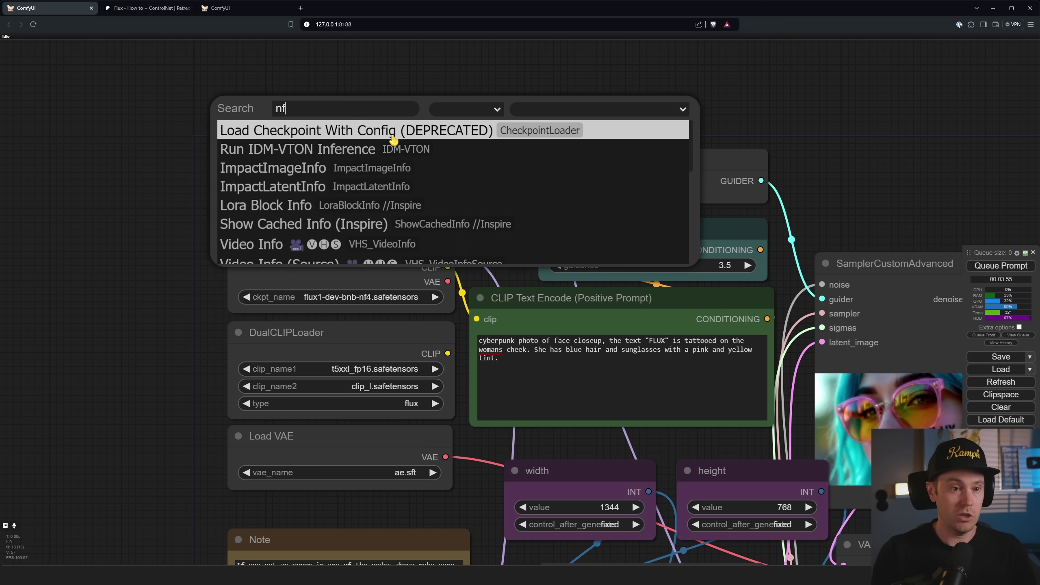
{"action": "left_click", "coordinate": [295, 161]}
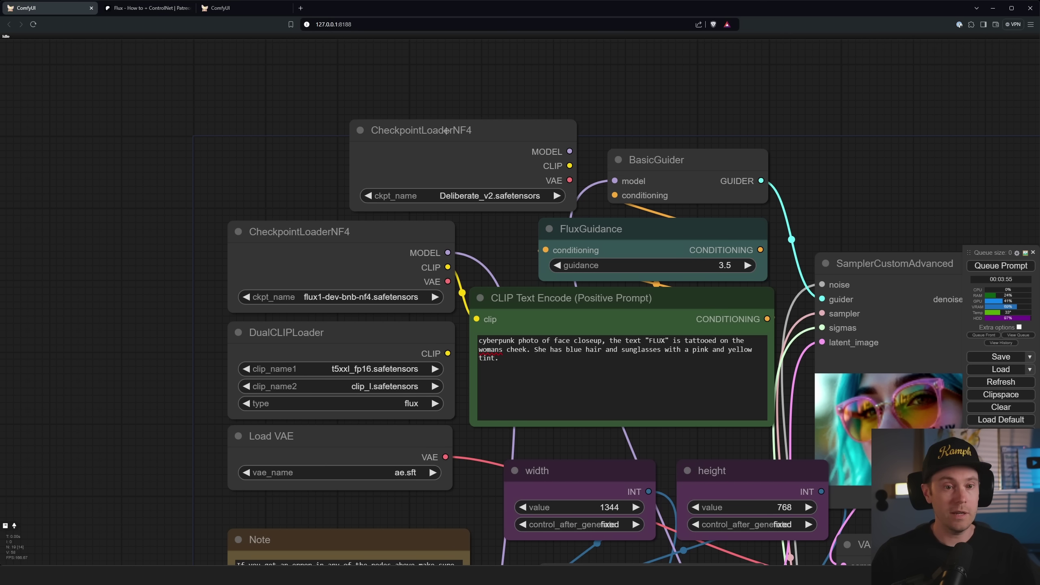
Place the new Deliberate_v2 loader above the original, shifting the flux1-dev-bnb-nf4 loader right and down
{"action": "scroll", "coordinate": [339, 124], "scroll_direction": "down", "scroll_amount": 4}
{"action": "scroll", "coordinate": [247, 191], "scroll_direction": "up", "scroll_amount": 3}
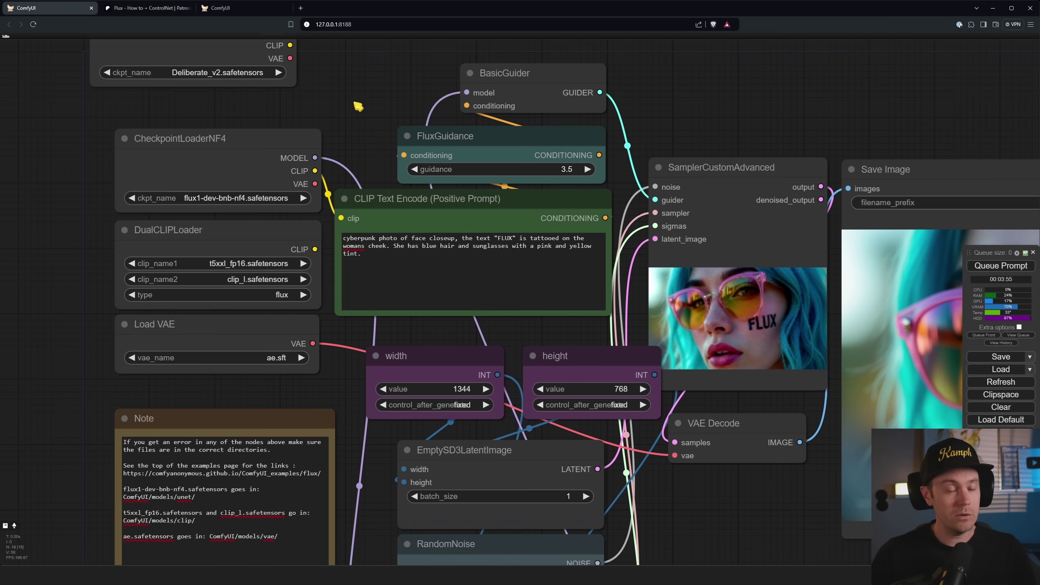
{"action": "left_click_drag", "start_coordinate": [360, 104], "coordinate": [364, 156]}
{"action": "left_click_drag", "start_coordinate": [270, 269], "coordinate": [184, 242]}
{"action": "left_click", "coordinate": [210, 65]}
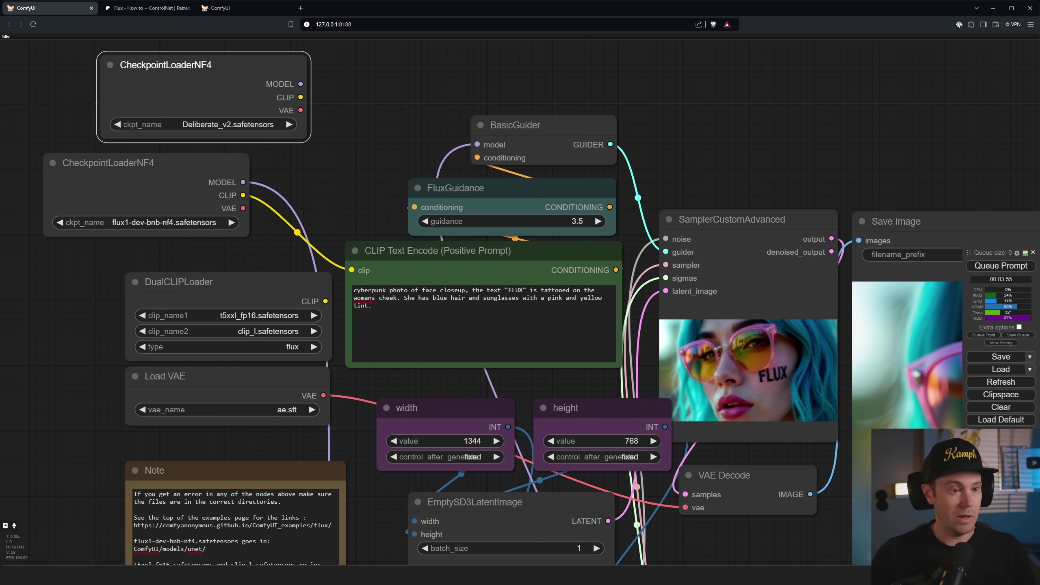
{"action": "left_click_drag", "start_coordinate": [202, 156], "coordinate": [281, 170]}
{"action": "left_click", "coordinate": [360, 166]}
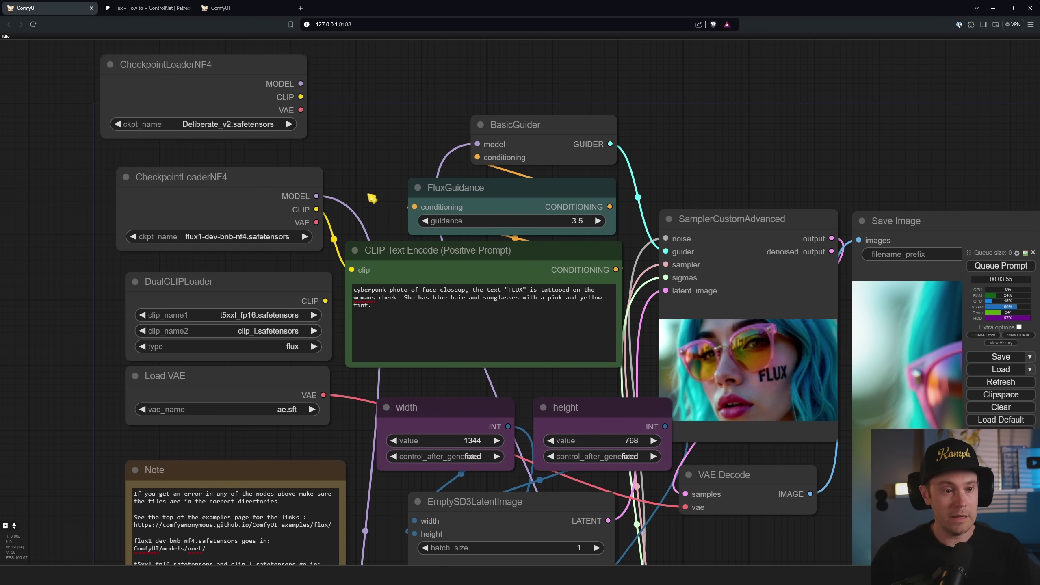
{"action": "left_click_drag", "start_coordinate": [371, 198], "coordinate": [322, 207]}
{"action": "left_click", "coordinate": [198, 224]}
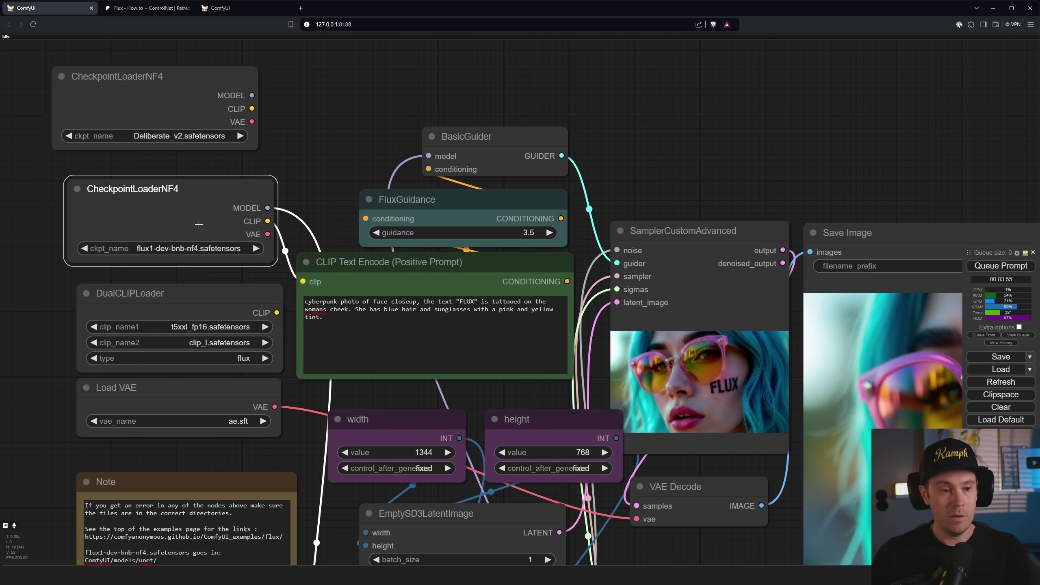
{"action": "scroll", "coordinate": [359, 203], "scroll_direction": "down", "scroll_amount": 2}
{"action": "scroll", "coordinate": [608, 329], "scroll_direction": "down", "scroll_amount": 3}
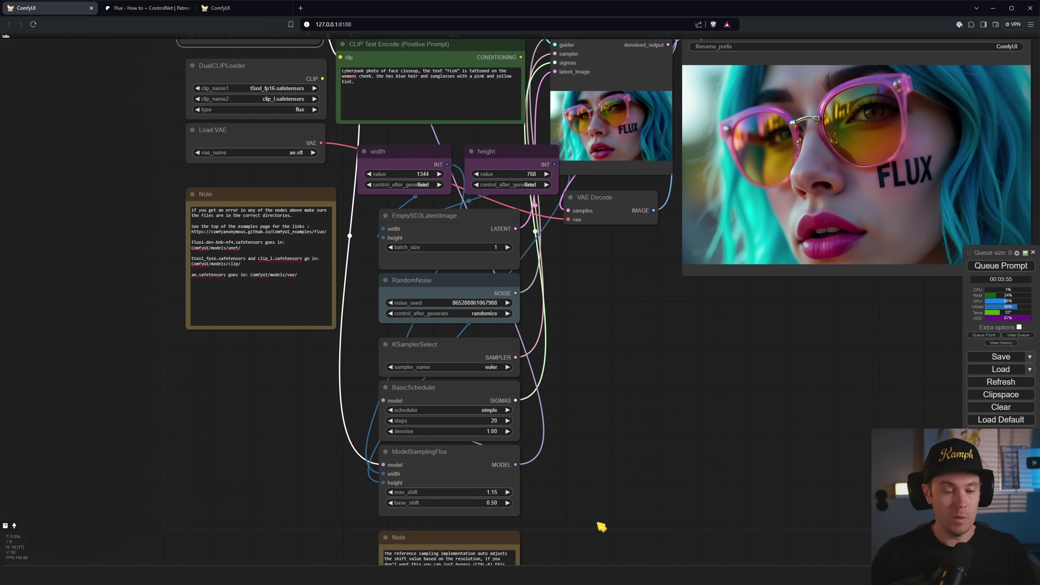
{"action": "left_click_drag", "start_coordinate": [572, 517], "coordinate": [583, 372]}
{"action": "scroll", "coordinate": [581, 375], "scroll_direction": "up", "scroll_amount": 5}
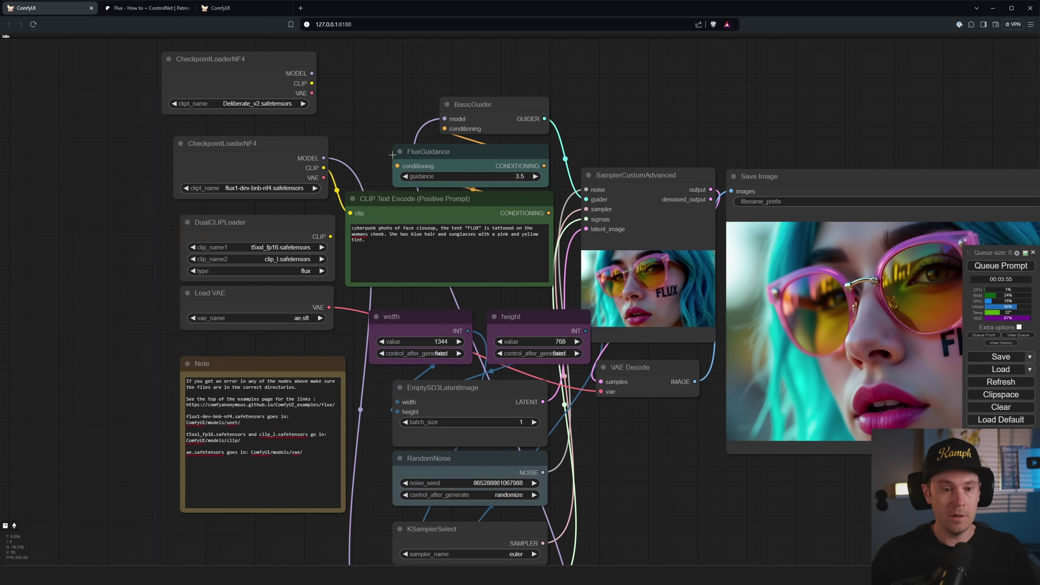
{"action": "scroll", "coordinate": [392, 155], "scroll_direction": "up", "scroll_amount": 3}
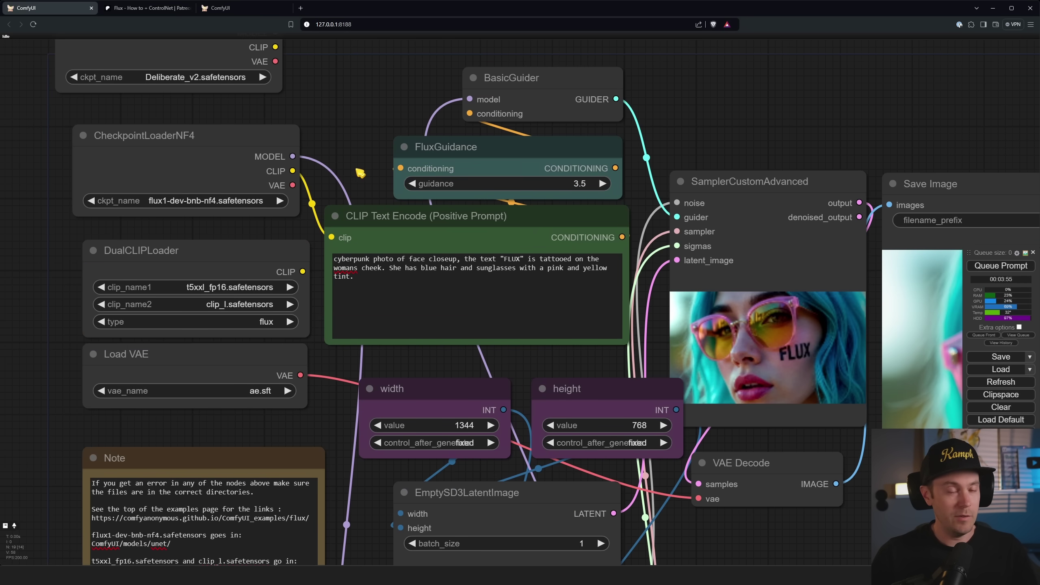
{"action": "scroll", "coordinate": [360, 174], "scroll_direction": "down", "scroll_amount": 2}
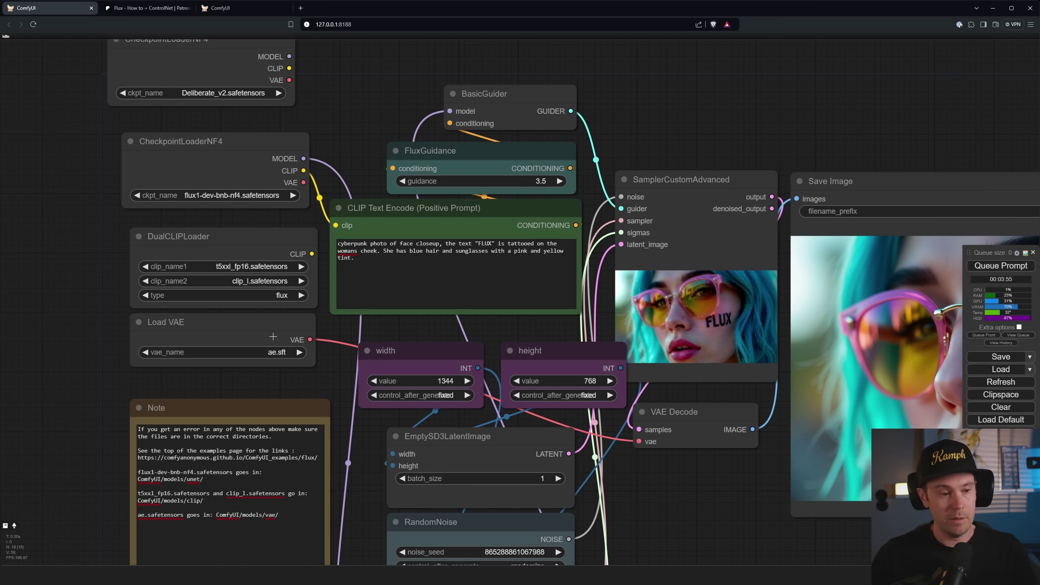
{"action": "scroll", "coordinate": [315, 378], "scroll_direction": "up", "scroll_amount": 6}
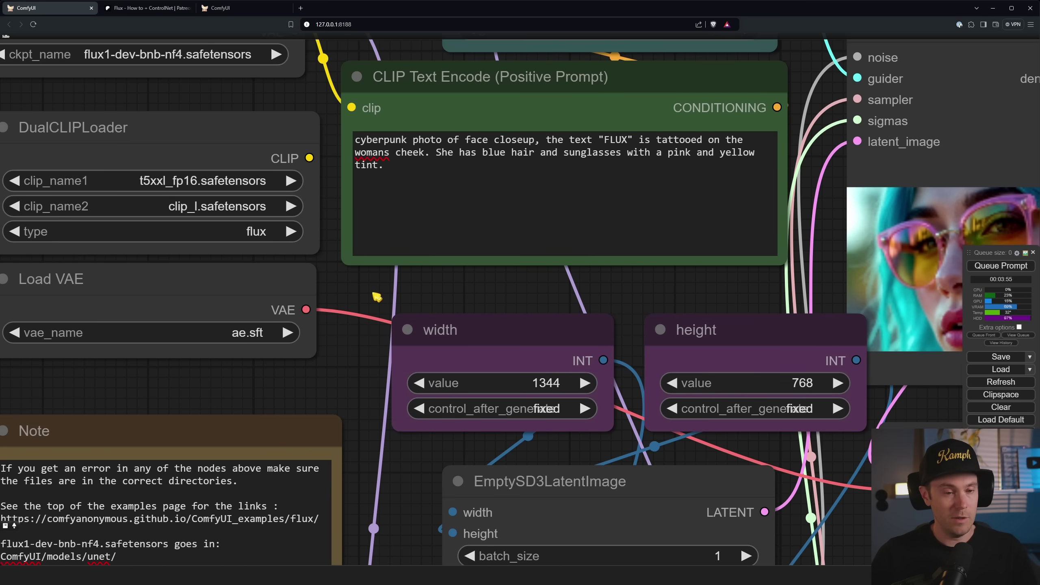
{"action": "scroll", "coordinate": [393, 296], "scroll_direction": "down", "scroll_amount": 5}
{"action": "scroll", "coordinate": [302, 155], "scroll_direction": "up", "scroll_amount": 3}
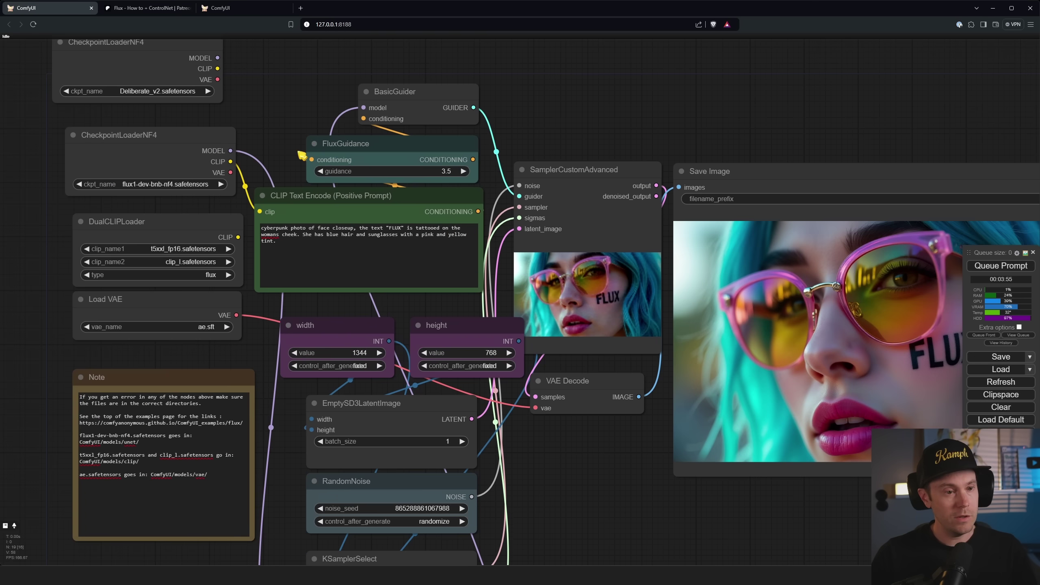
Wire the checkpoint's VAE into VAE Decode, queue a render, then set control_after_generate to fixed and re-queue
{"action": "left_click_drag", "start_coordinate": [231, 173], "coordinate": [536, 408]}
{"action": "left_click", "coordinate": [989, 266]}
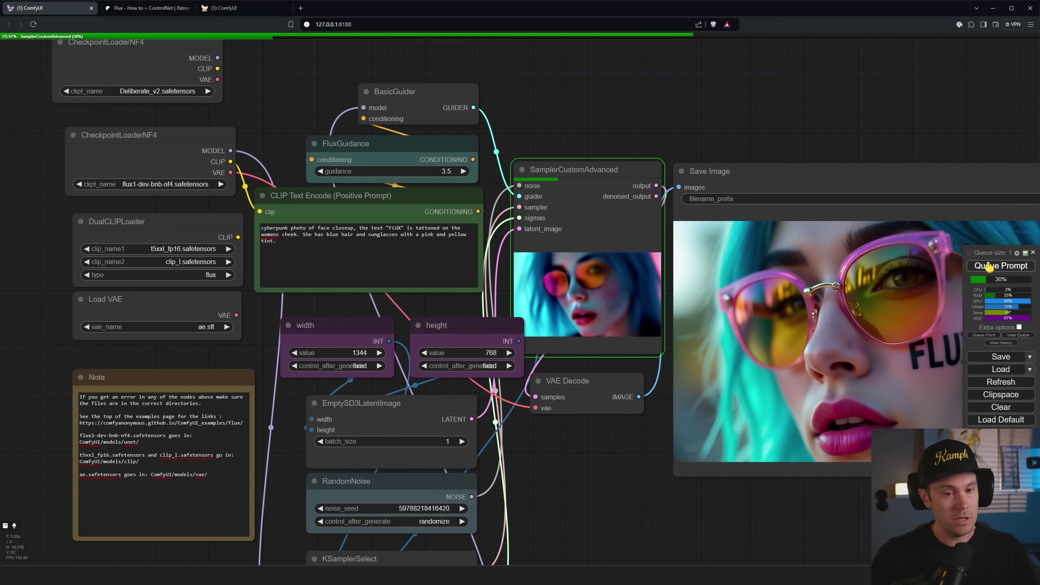
{"action": "left_click_drag", "start_coordinate": [434, 545], "coordinate": [423, 520]}
{"action": "left_click", "coordinate": [420, 496]}
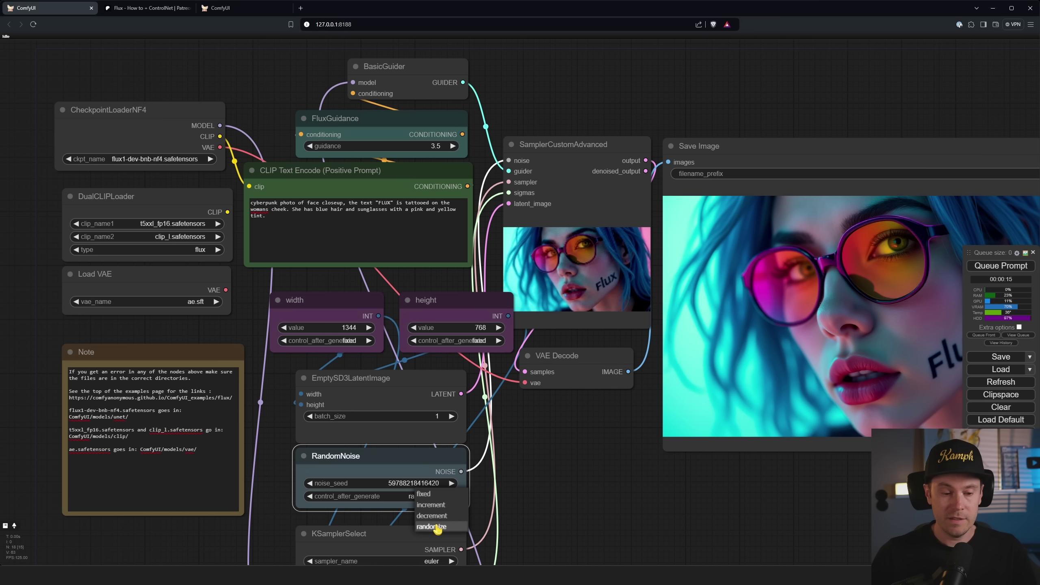
{"action": "left_click", "coordinate": [441, 495]}
{"action": "left_click", "coordinate": [995, 267]}
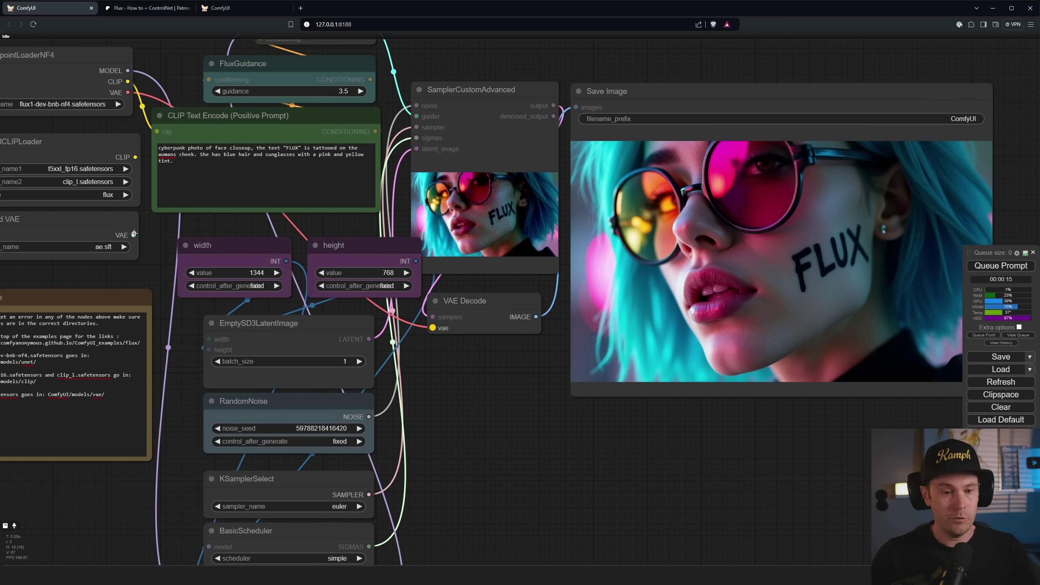
Connect Load VAE's output to VAE Decode and regenerate the portrait
{"action": "left_click_drag", "start_coordinate": [135, 239], "coordinate": [435, 331]}
{"action": "left_click_drag", "start_coordinate": [508, 379], "coordinate": [635, 440]}
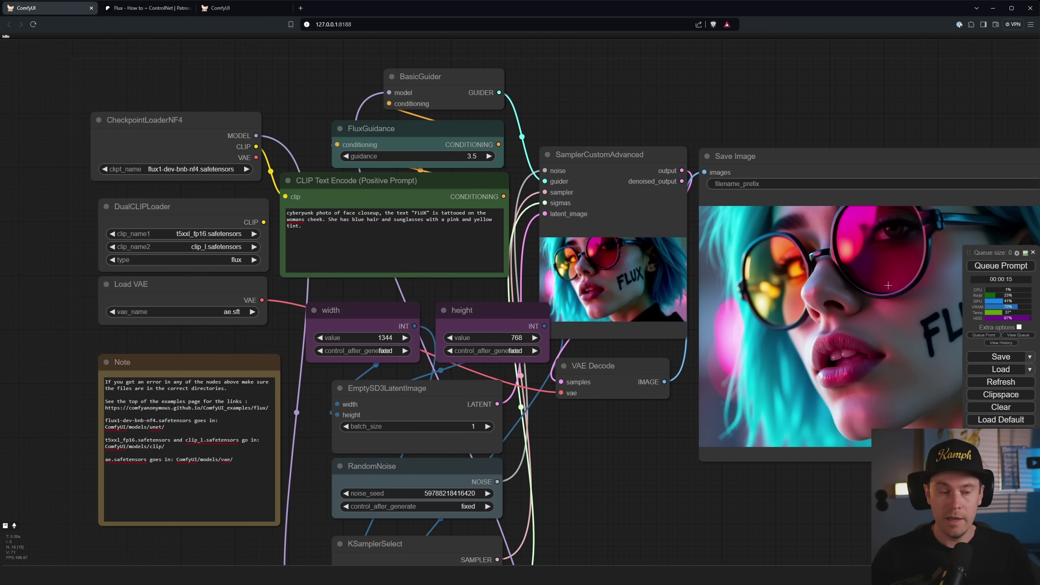
{"action": "left_click", "coordinate": [1009, 264]}
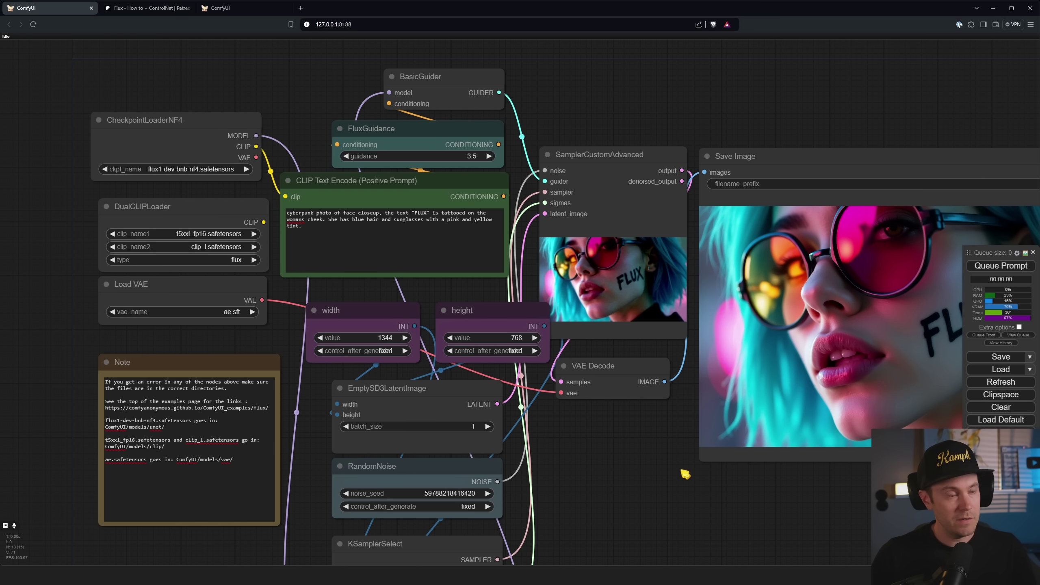
Pan to the prompt text and place the cursor in the word 'womans'
{"action": "left_click_drag", "start_coordinate": [686, 475], "coordinate": [454, 450]}
{"action": "scroll", "coordinate": [551, 465], "scroll_direction": "down", "scroll_amount": 1}
{"action": "scroll", "coordinate": [82, 229], "scroll_direction": "up", "scroll_amount": 5}
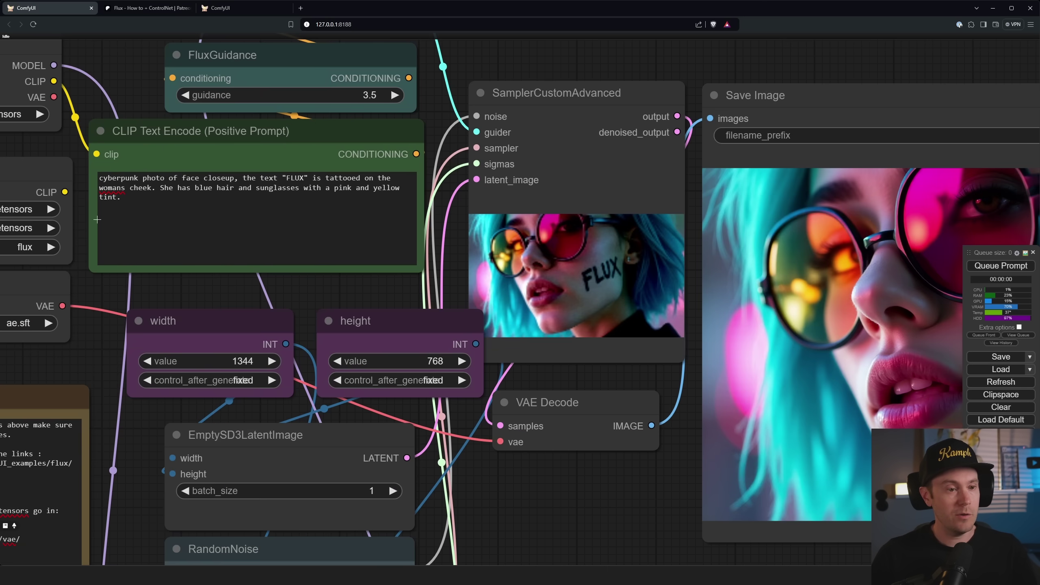
{"action": "scroll", "coordinate": [146, 150], "scroll_direction": "up", "scroll_amount": 4}
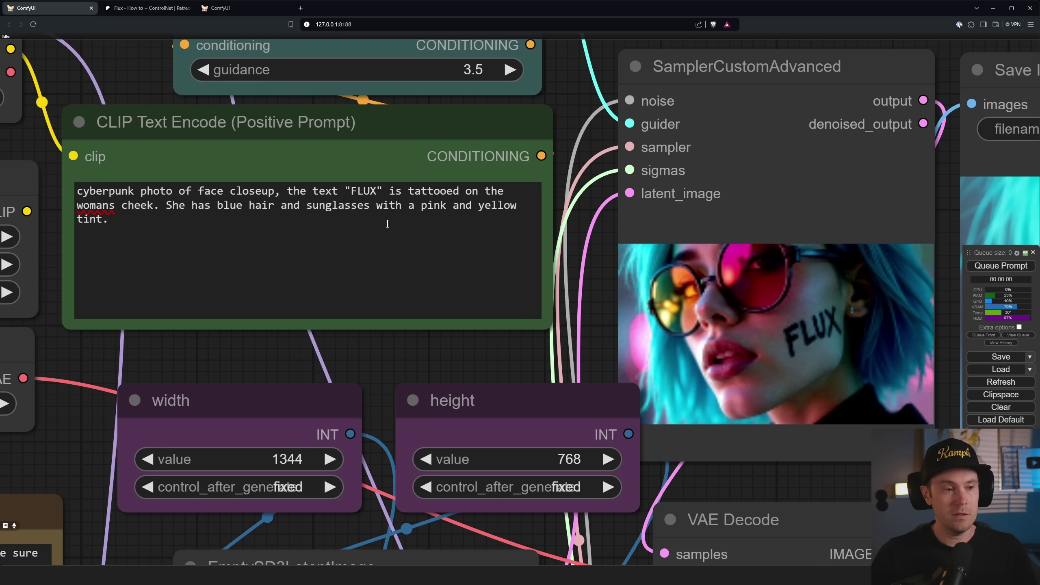
{"action": "left_click", "coordinate": [108, 205]}
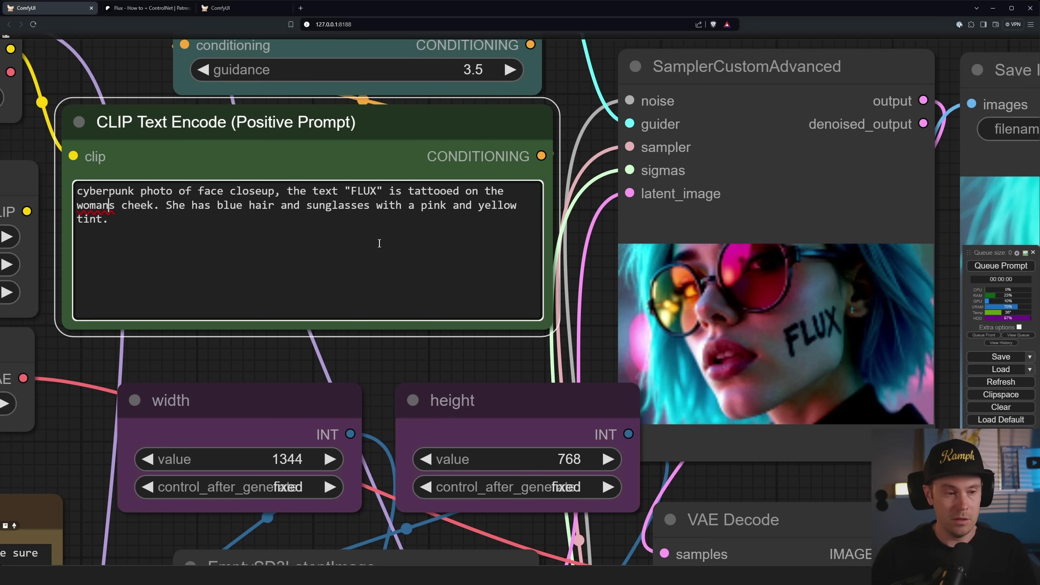
Correct the prompt to 'woman's', then select the Download NF4 model line in the Flux post
{"action": "type", "text": "'"}
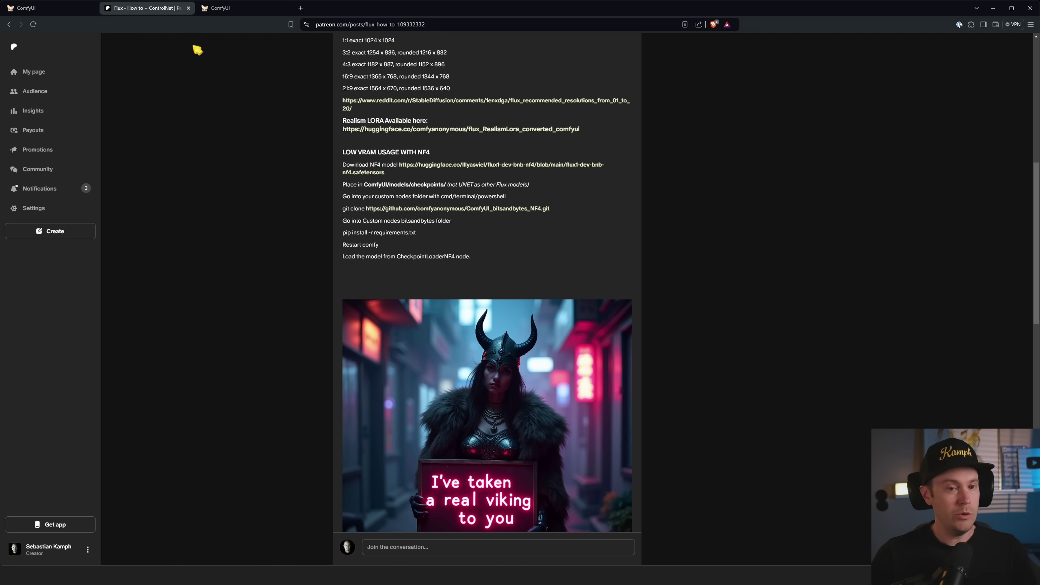
{"action": "key", "text": "ctrl+Tab"}
{"action": "scroll", "coordinate": [747, 270], "scroll_direction": "up", "scroll_amount": 10}
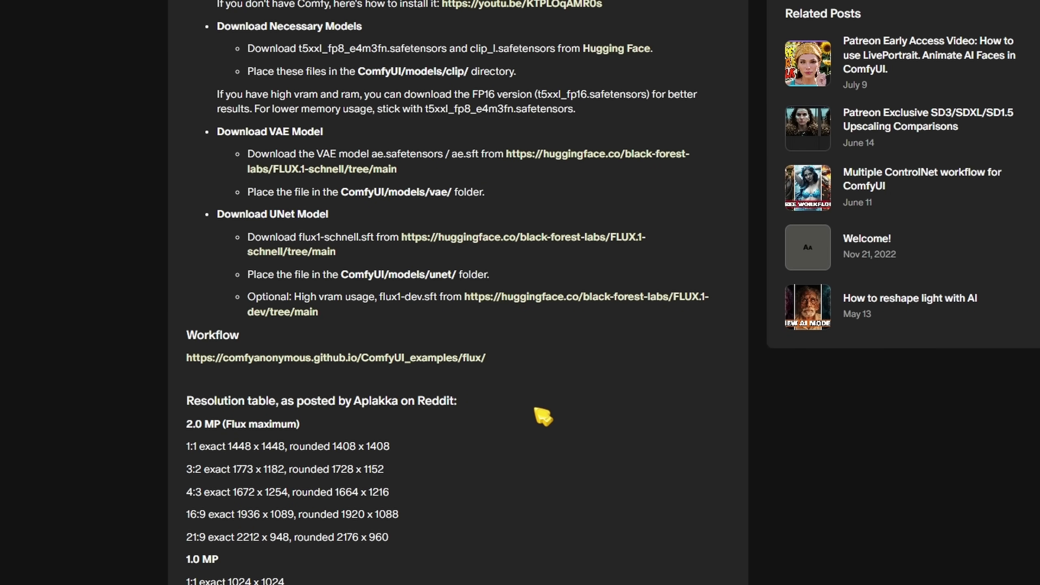
{"action": "scroll", "coordinate": [583, 389], "scroll_direction": "down", "scroll_amount": 20}
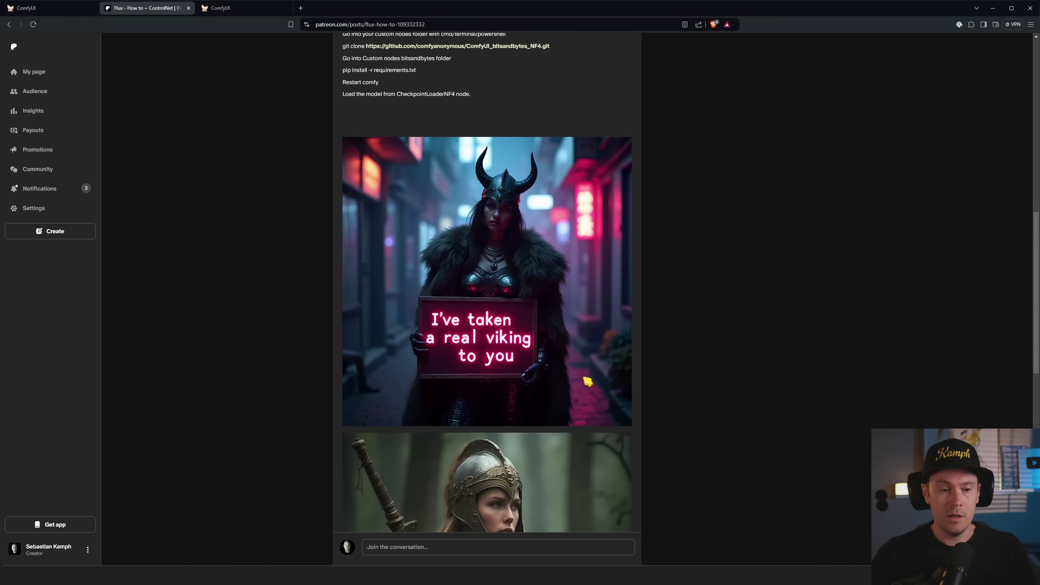
{"action": "scroll", "coordinate": [576, 375], "scroll_direction": "up", "scroll_amount": 5}
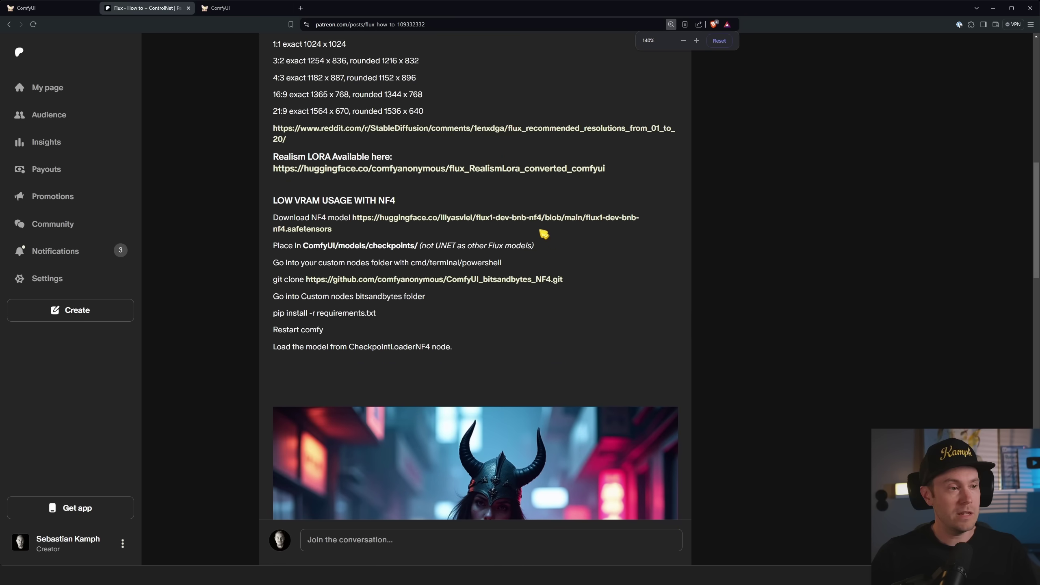
{"action": "scroll", "coordinate": [548, 238], "scroll_direction": "up", "scroll_amount": 1}
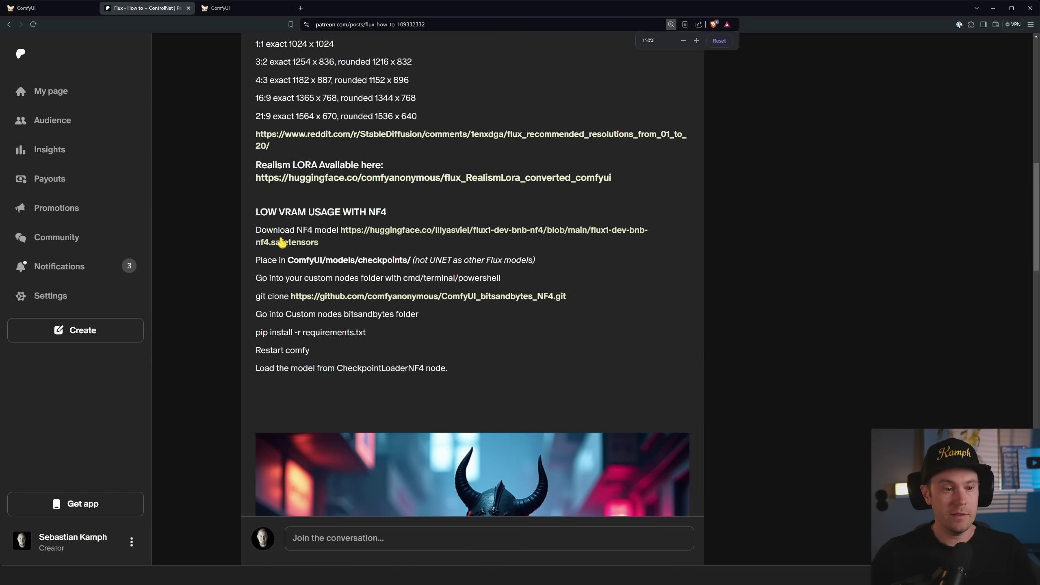
{"action": "triple_click", "coordinate": [258, 231]}
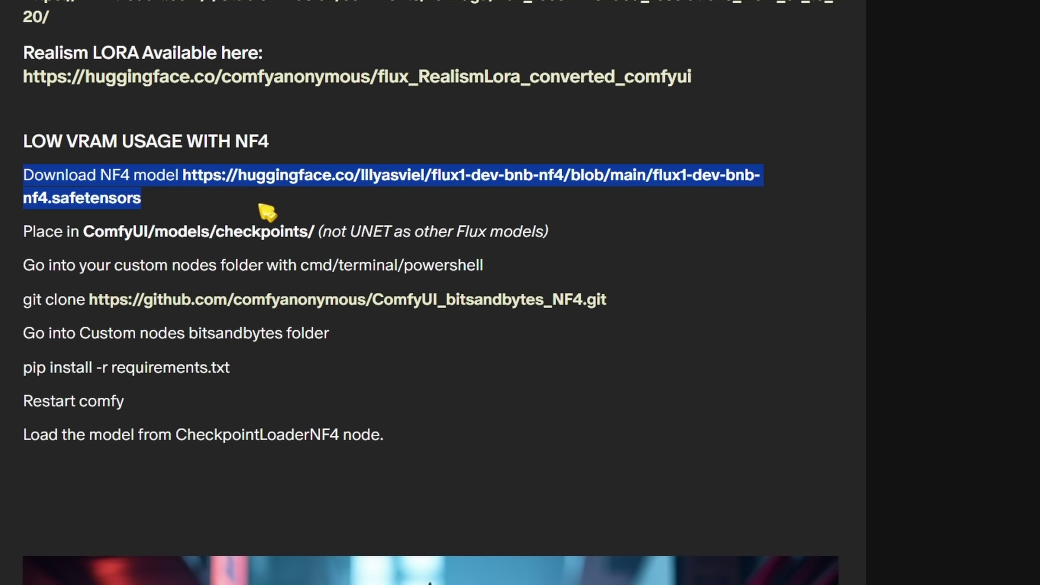
Open the flux1-dev-bnb-nf4 Hugging Face page and browse to ComfyUI's models\checkpoints folder
{"action": "left_click", "coordinate": [337, 120]}
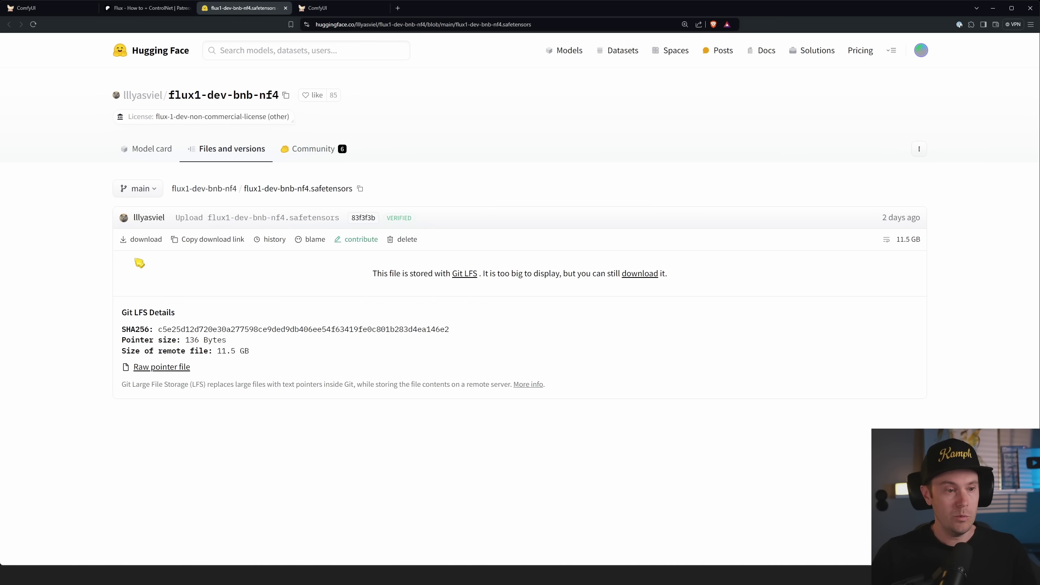
{"action": "key", "text": "alt+Tab"}
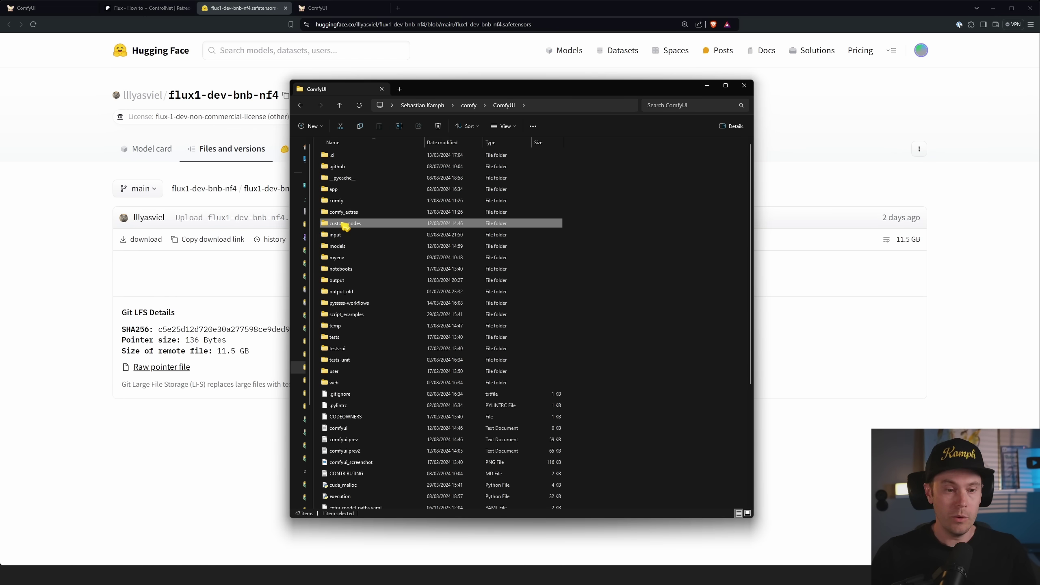
{"action": "key", "text": "Down"}
{"action": "key", "text": "Down"}
{"action": "key", "text": "Return"}
{"action": "type", "text": "ch"}
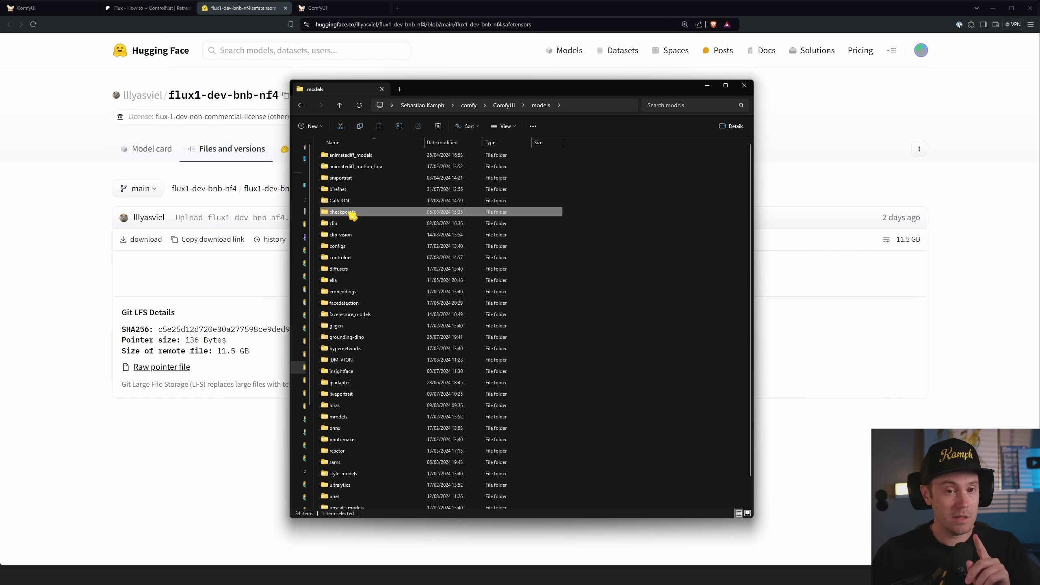
{"action": "double_click", "coordinate": [351, 213]}
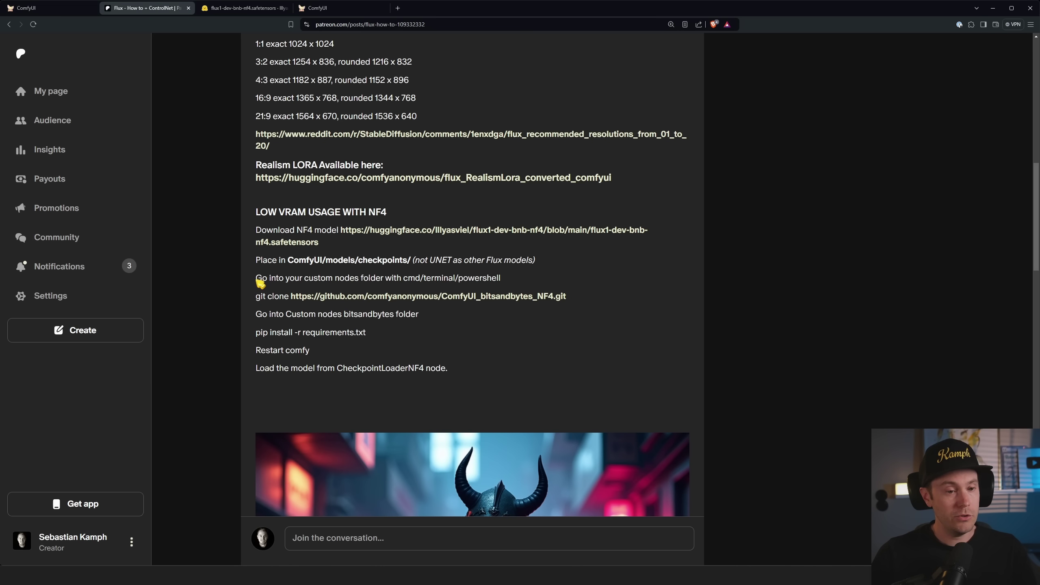
Select the bitsandbytes NF4 git clone line in the Patreon post
{"action": "left_click_drag", "start_coordinate": [260, 282], "coordinate": [340, 282]}
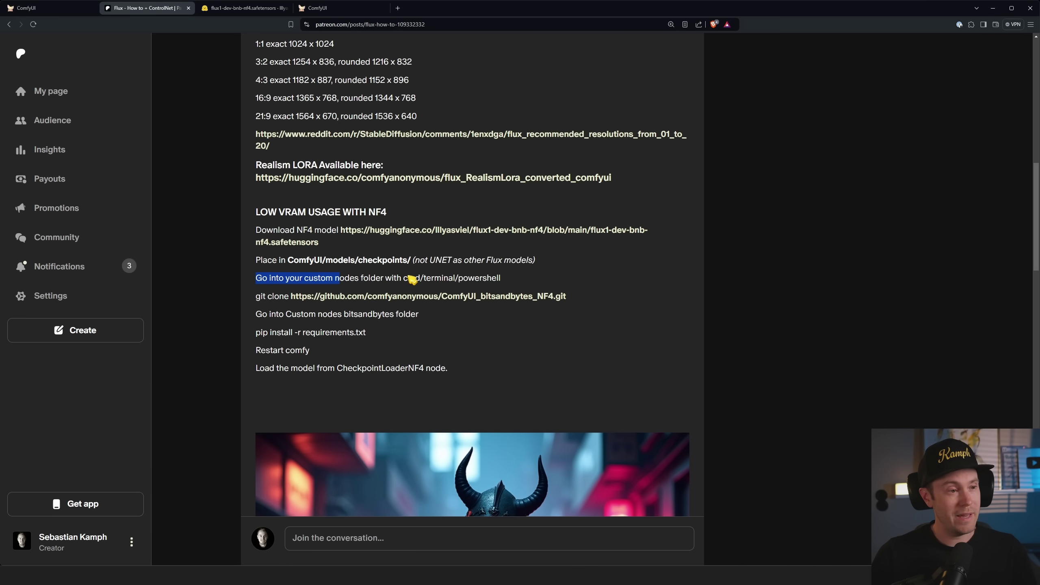
{"action": "left_click", "coordinate": [431, 284]}
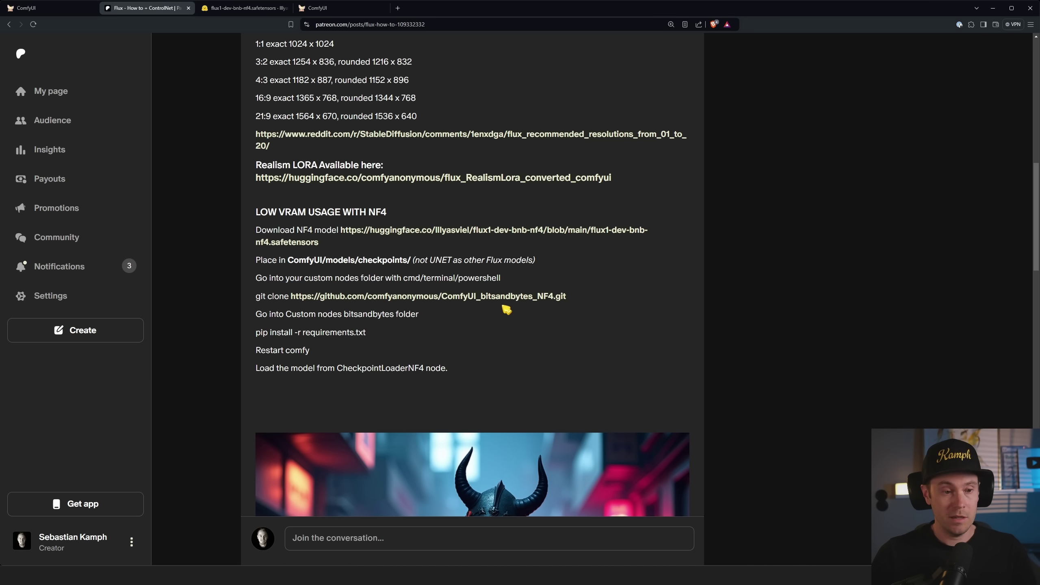
{"action": "triple_click", "coordinate": [269, 298]}
{"action": "key", "text": "ctrl+c"}
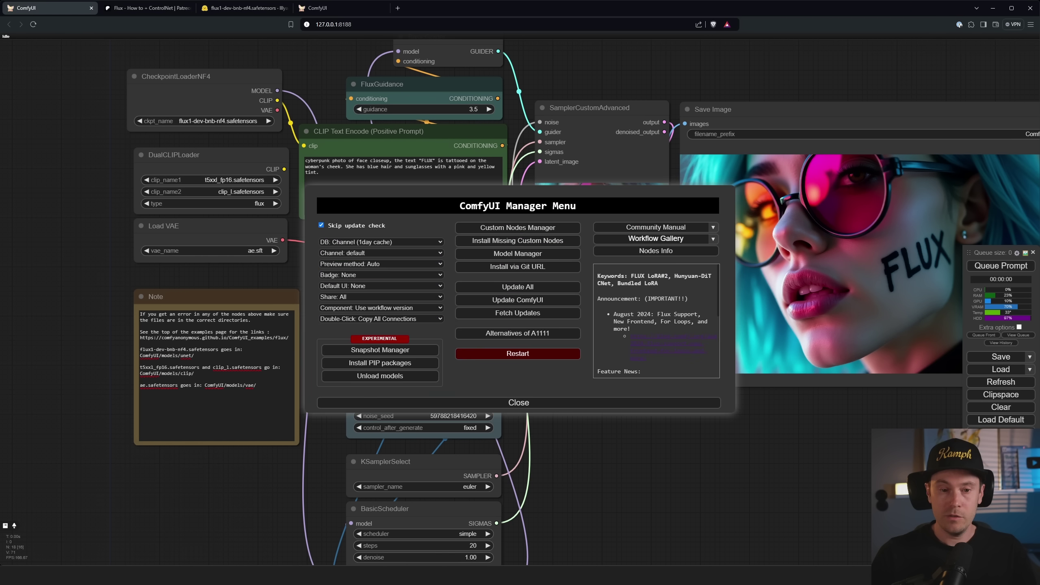
Paste the bitsandbytes NF4 repository line into Install via Git URL, deleting the 'git clone' prefix
{"action": "left_click", "coordinate": [527, 266]}
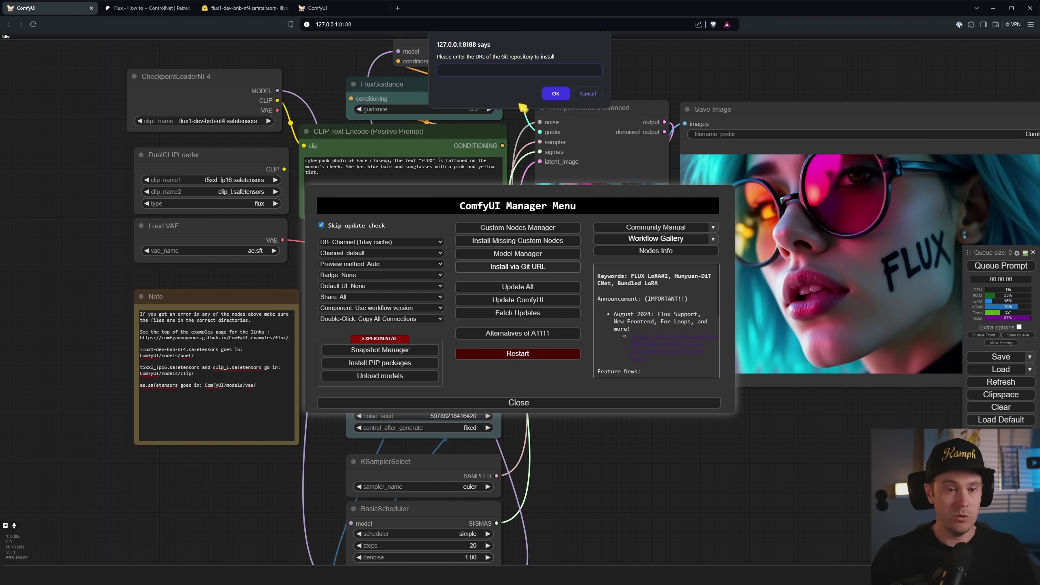
{"action": "key", "text": "ctrl+v"}
{"action": "left_click_drag", "start_coordinate": [410, 119], "coordinate": [252, 121]}
{"action": "key", "text": "BackSpace"}
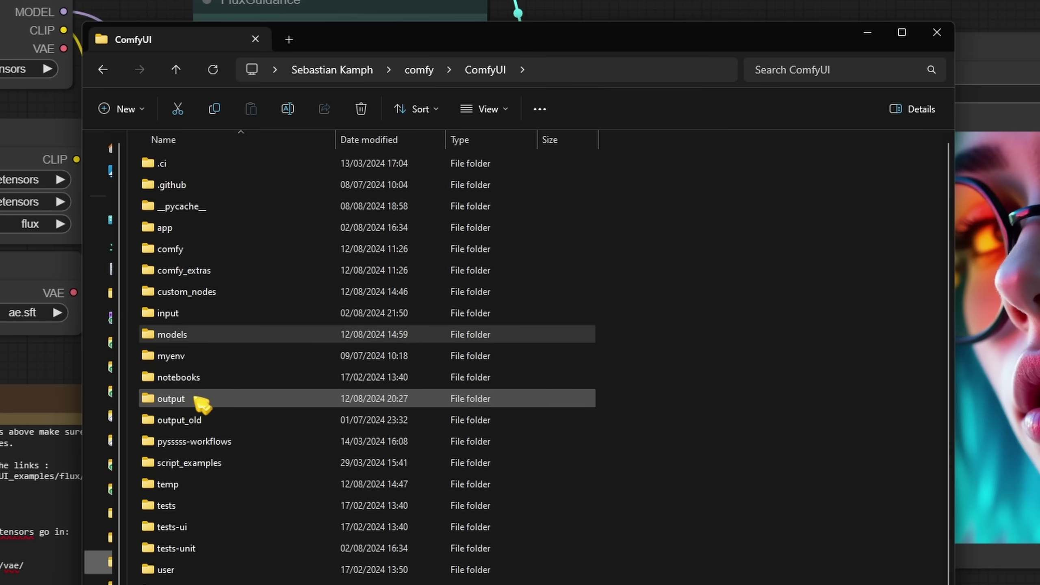
Open a command prompt in custom_nodes and run the pasted git clone command
{"action": "double_click", "coordinate": [190, 293]}
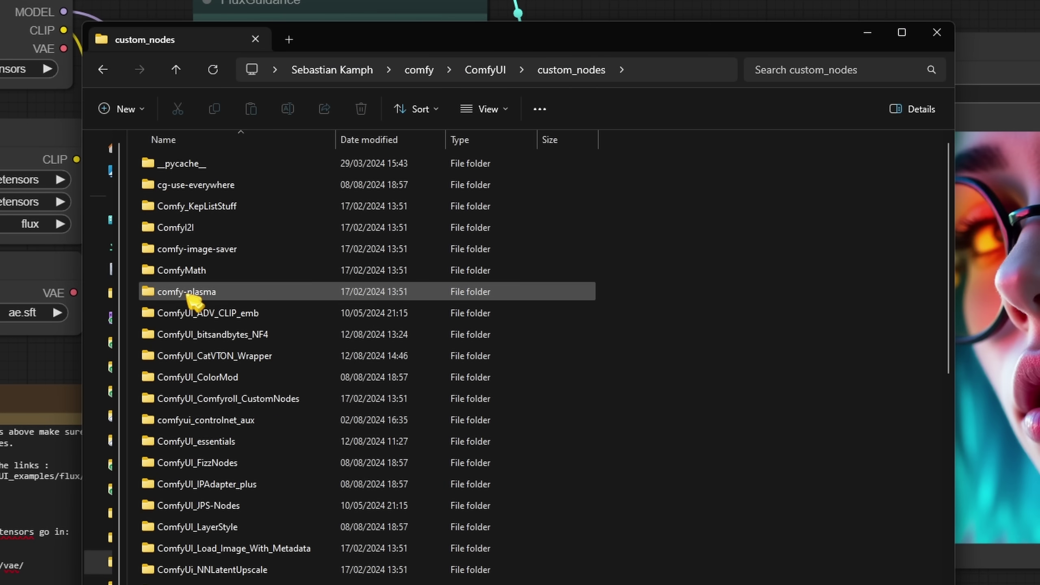
{"action": "left_click", "coordinate": [663, 70]}
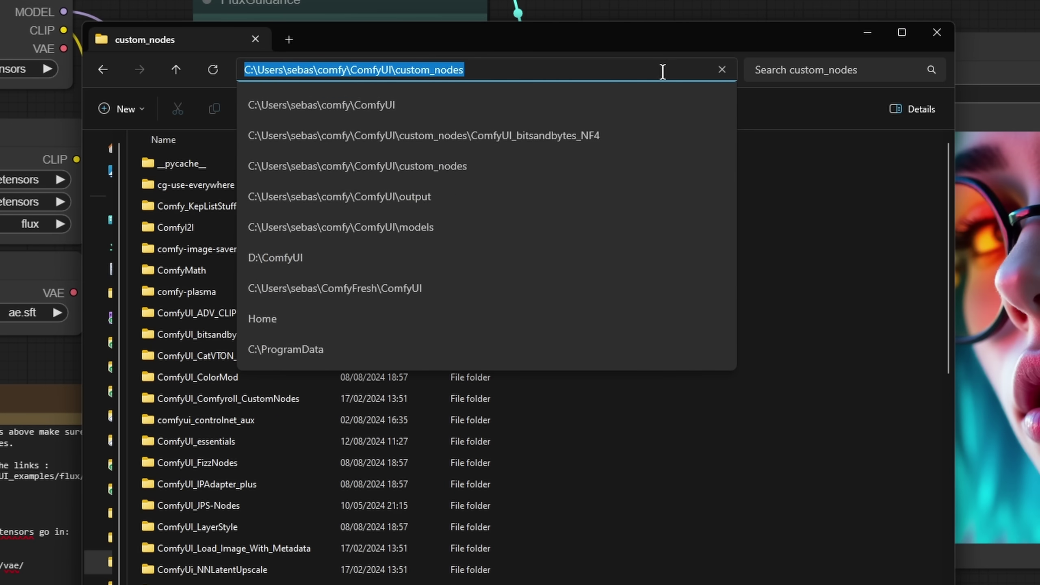
{"action": "type", "text": "cmd"}
{"action": "key", "text": "Return"}
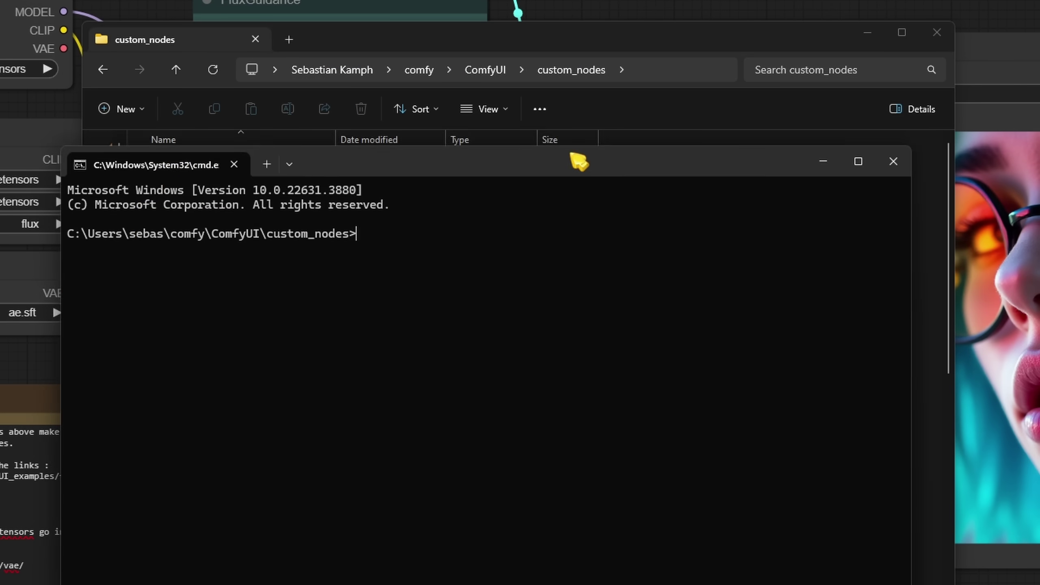
{"action": "key", "text": "ctrl+v"}
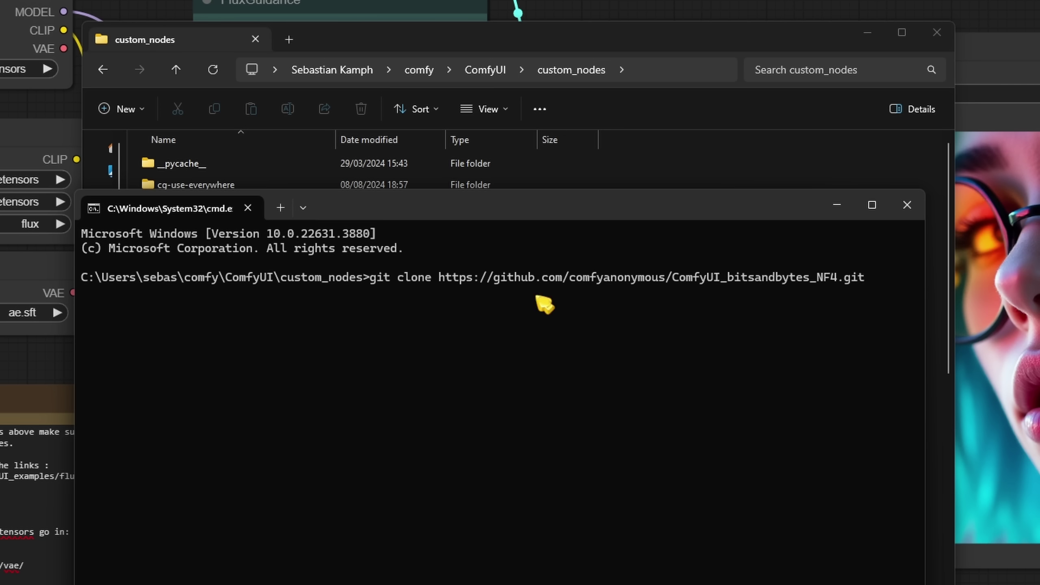
{"action": "key", "text": "Return"}
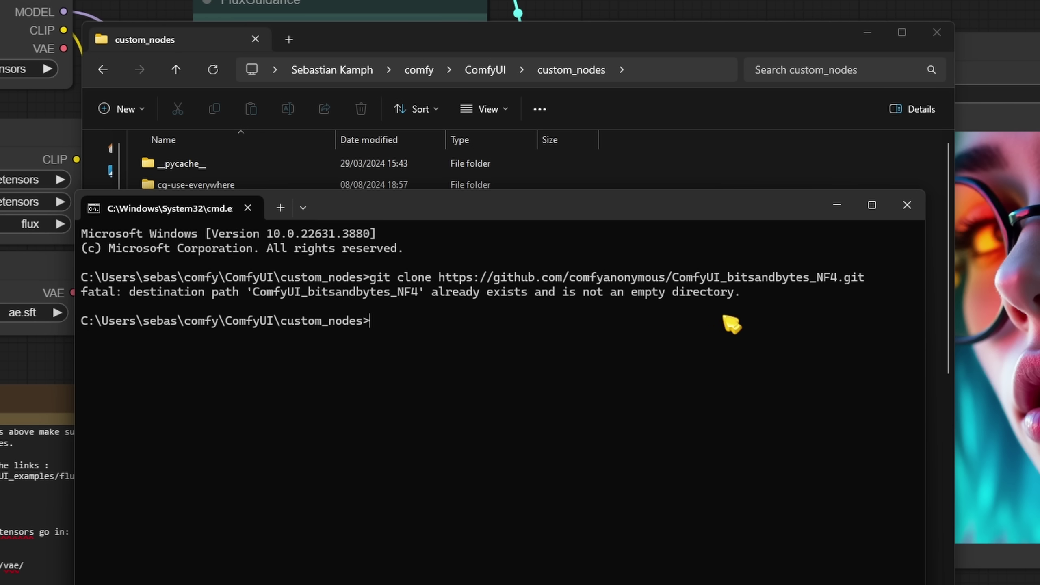
Rename the existing ComfyUI_bitsandbytes_NF4 folder to set it aside
{"action": "key", "text": "alt+Tab"}
{"action": "left_click", "coordinate": [406, 332]}
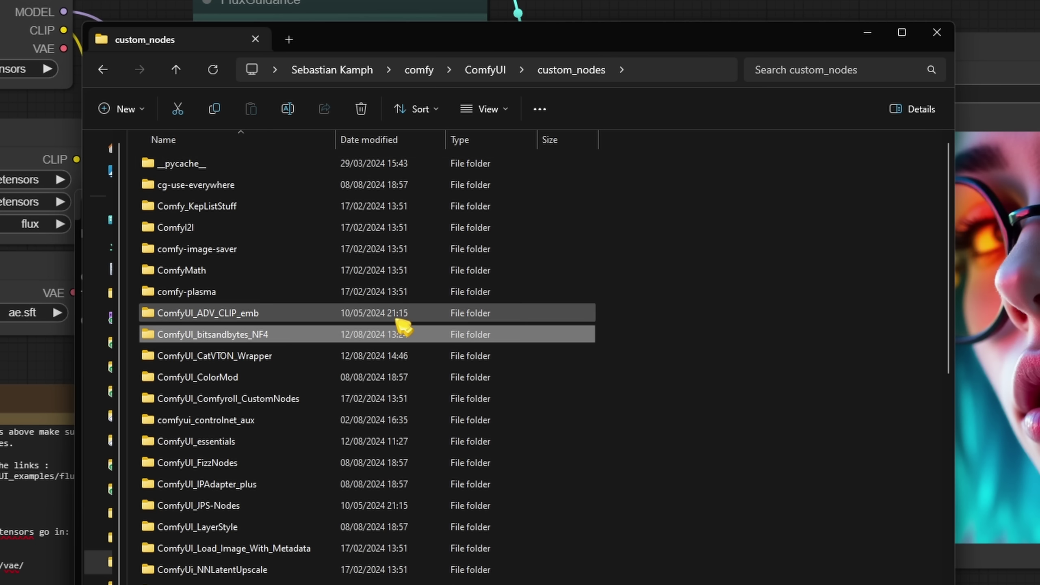
{"action": "key", "text": "F2"}
{"action": "key", "text": "End"}
{"action": "key", "text": "Return"}
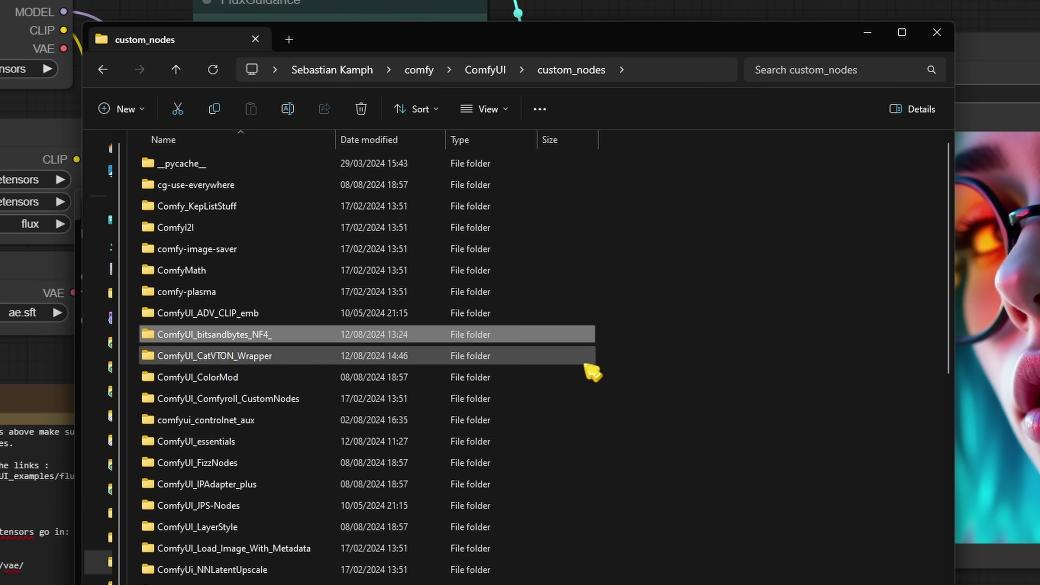
{"action": "key", "text": "alt+F4"}
{"action": "key", "text": "alt+Tab"}
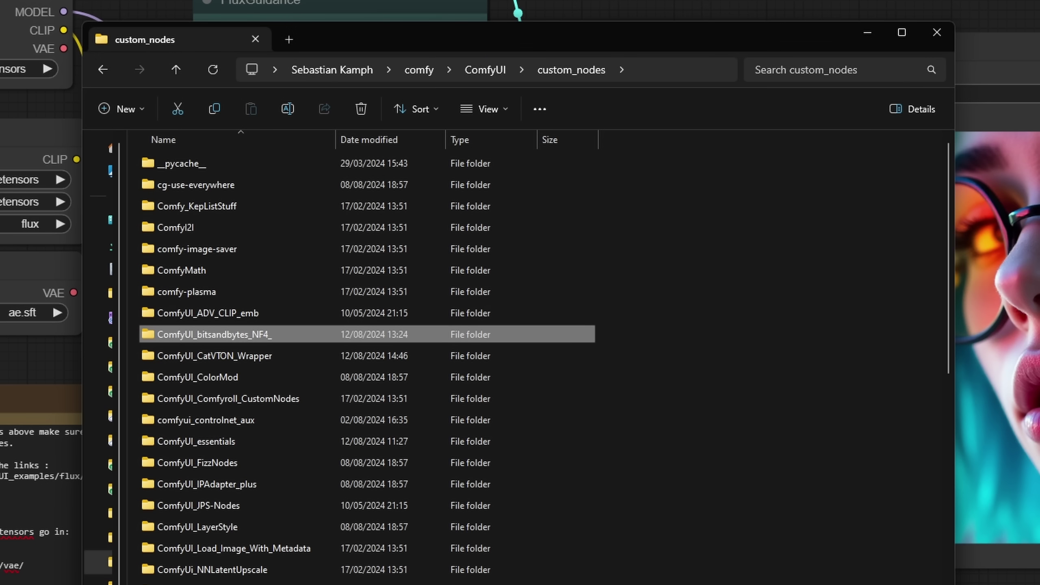
Rerun the git clone command in the terminal
{"action": "key", "text": "alt+Tab"}
{"action": "key", "text": "Up"}
{"action": "key", "text": "Return"}
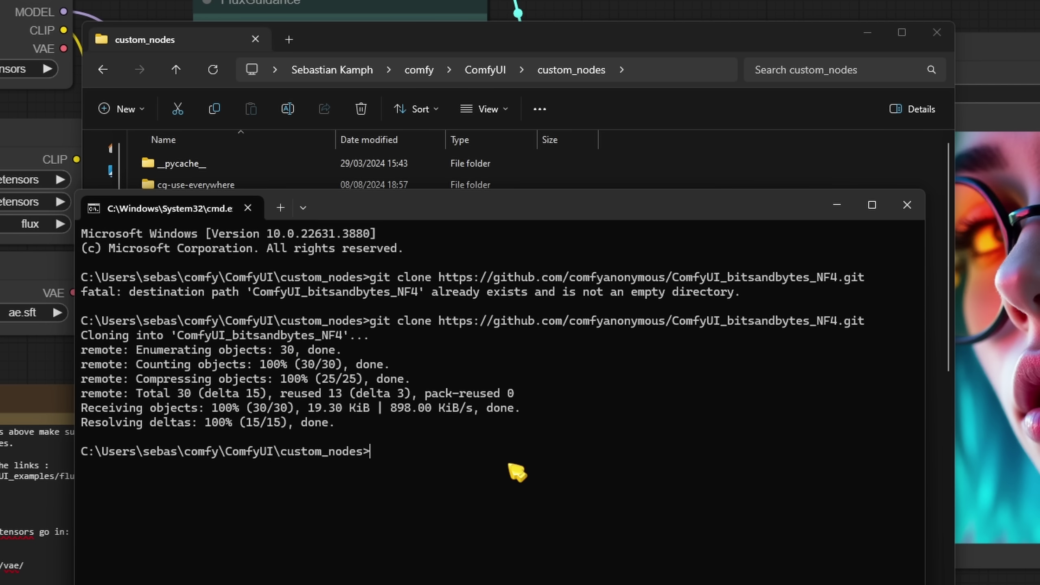
Enter ComfyUI_bitsandbytes_NF4 and run 'pip install -r requirements.txt'
{"action": "type", "text": "cd com"}
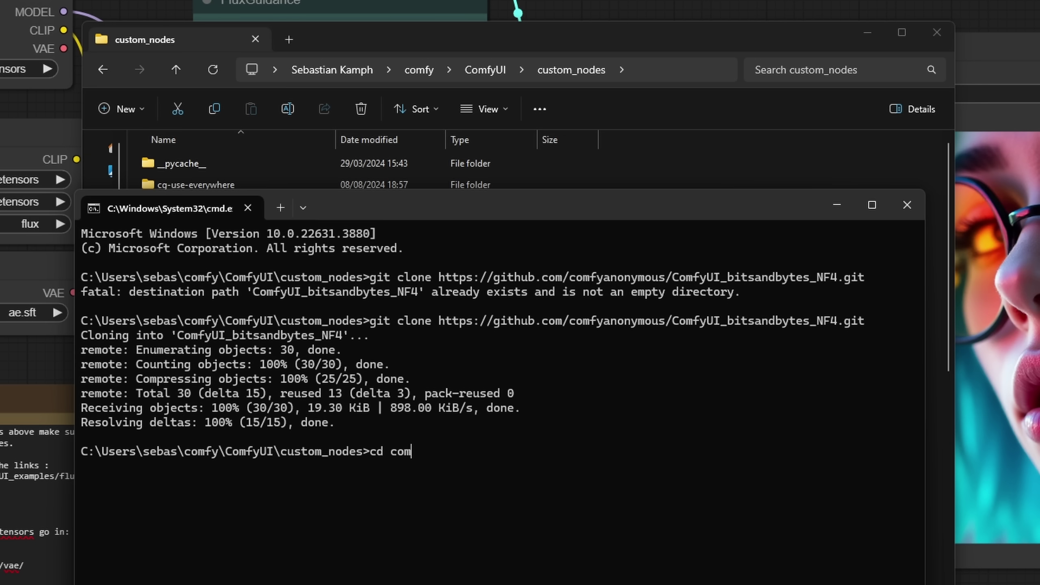
{"action": "type", "text": "fyui_bits"}
{"action": "key", "text": "Tab"}
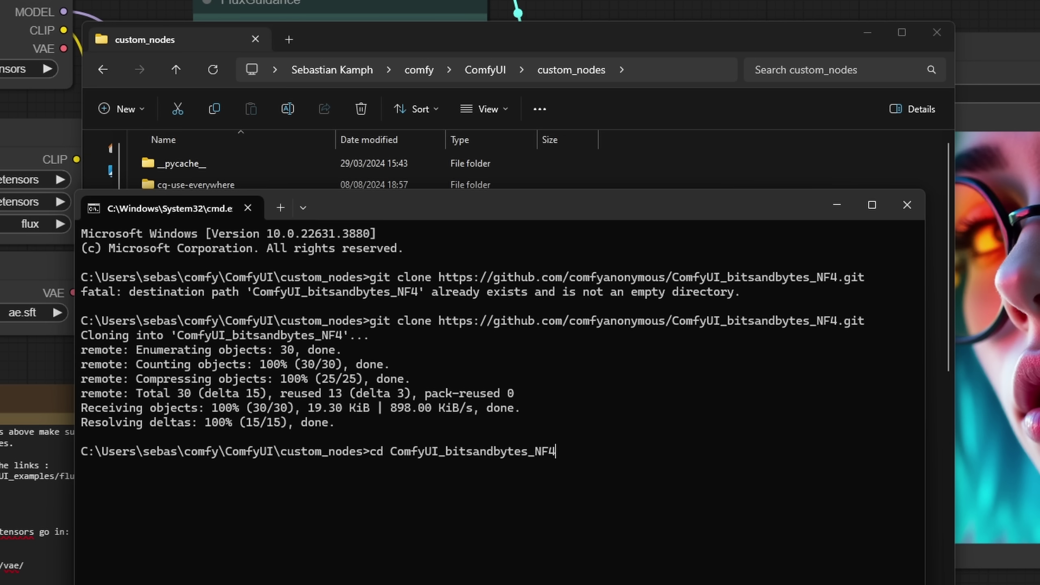
{"action": "key", "text": "Return"}
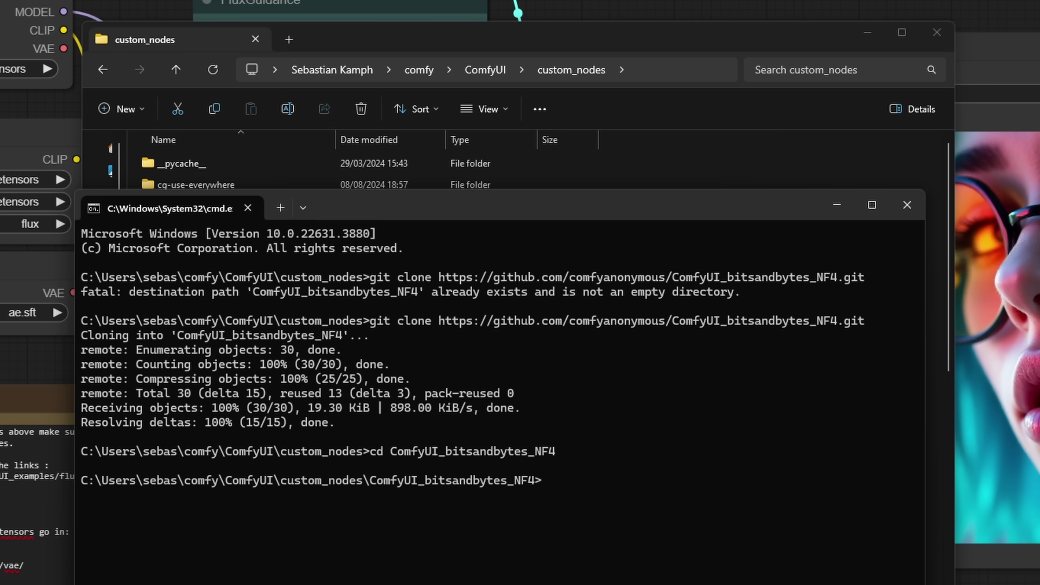
{"action": "type", "text": "pip install -r requiremen"}
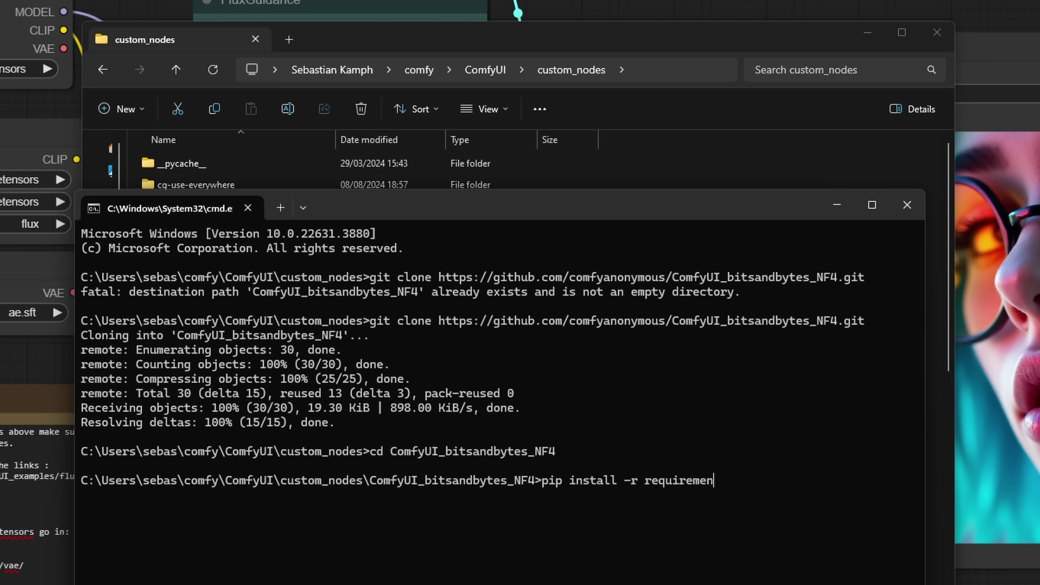
{"action": "type", "text": "ts.txt"}
{"action": "key", "text": "Return"}
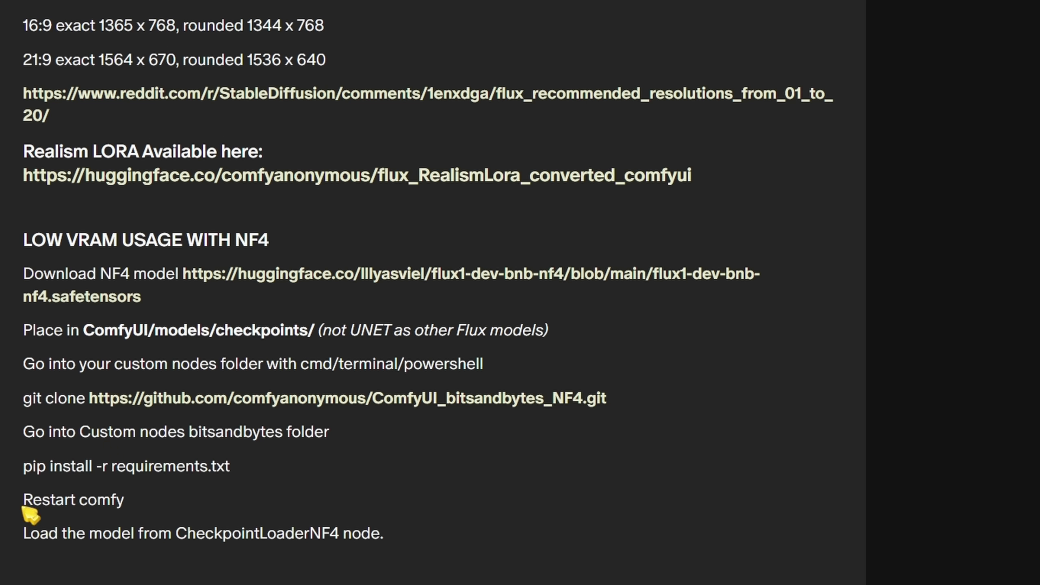
Highlight the 'Restart comfy' and 'Load the model from CheckpointLoaderNF4 node' steps, then return to ComfyUI
{"action": "left_click_drag", "start_coordinate": [23, 503], "coordinate": [133, 517]}
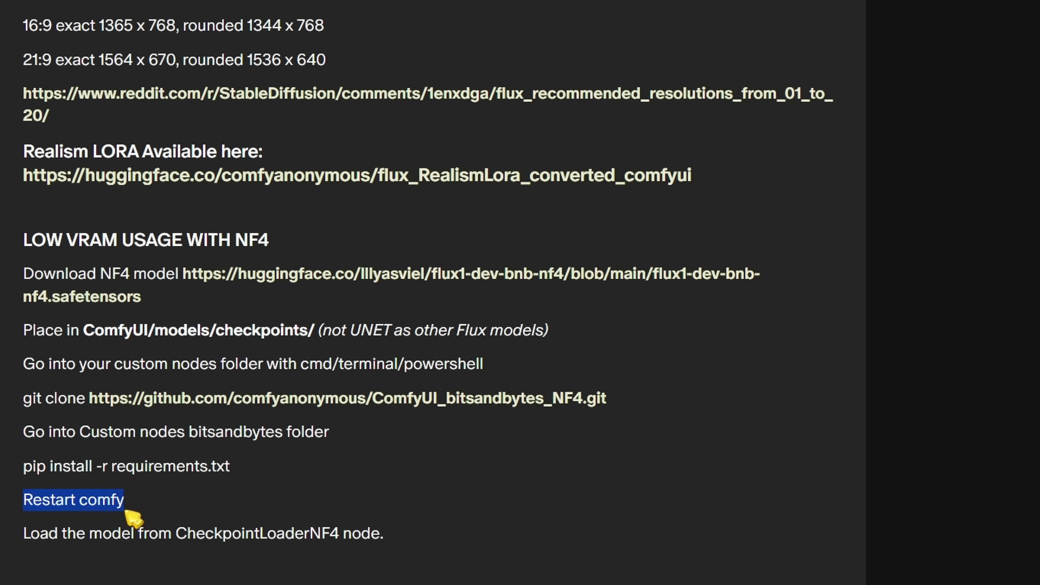
{"action": "left_click_drag", "start_coordinate": [23, 534], "coordinate": [403, 549]}
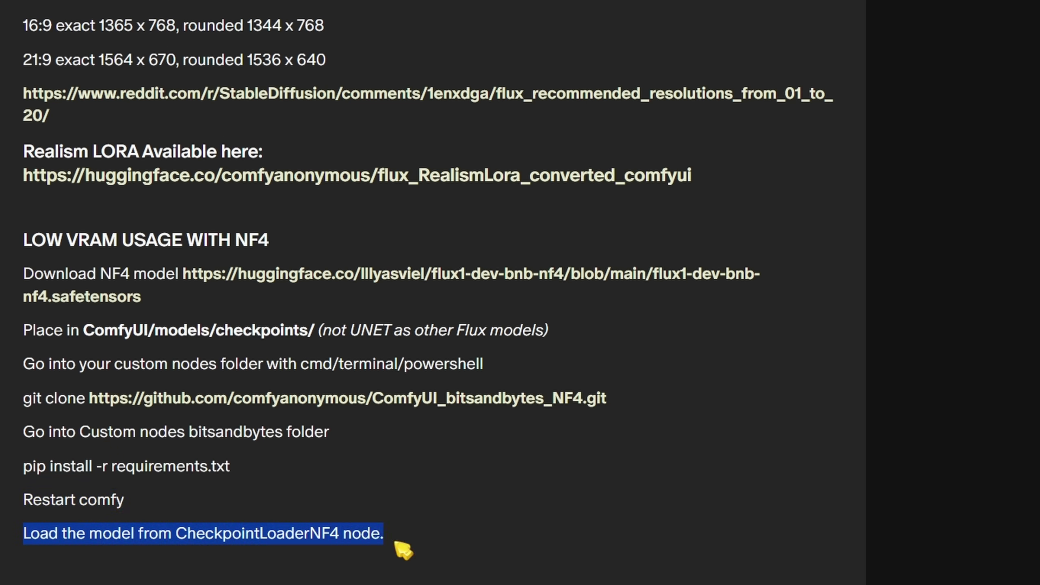
{"action": "key", "text": "shift+Left"}
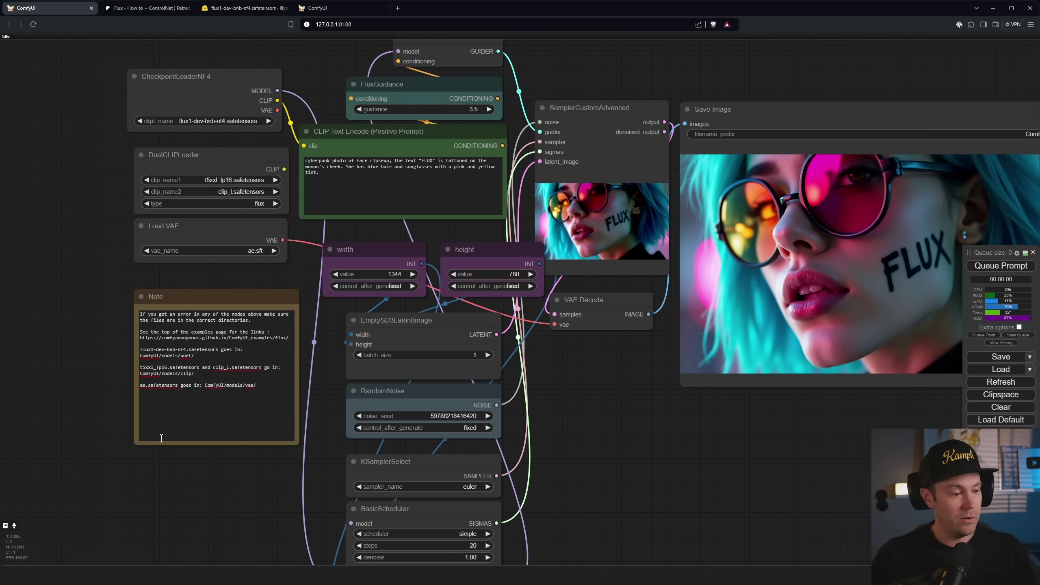
{"action": "key", "text": "alt+Tab"}
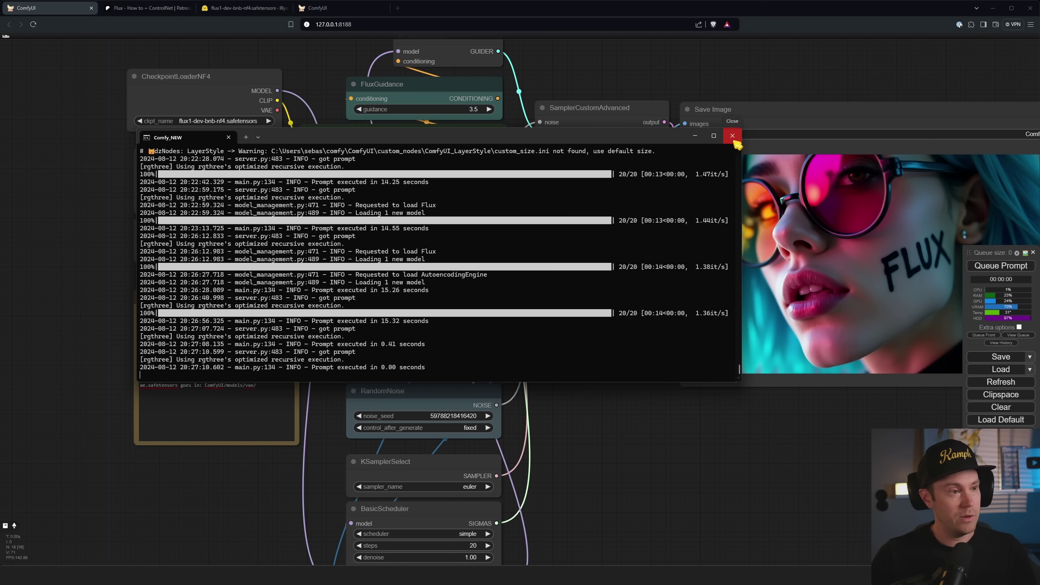
Dismiss the server console, close the Manager menu unchanged, and switch to the alligator cartoon workflow
{"action": "left_click", "coordinate": [794, 449]}
{"action": "left_click", "coordinate": [1001, 432]}
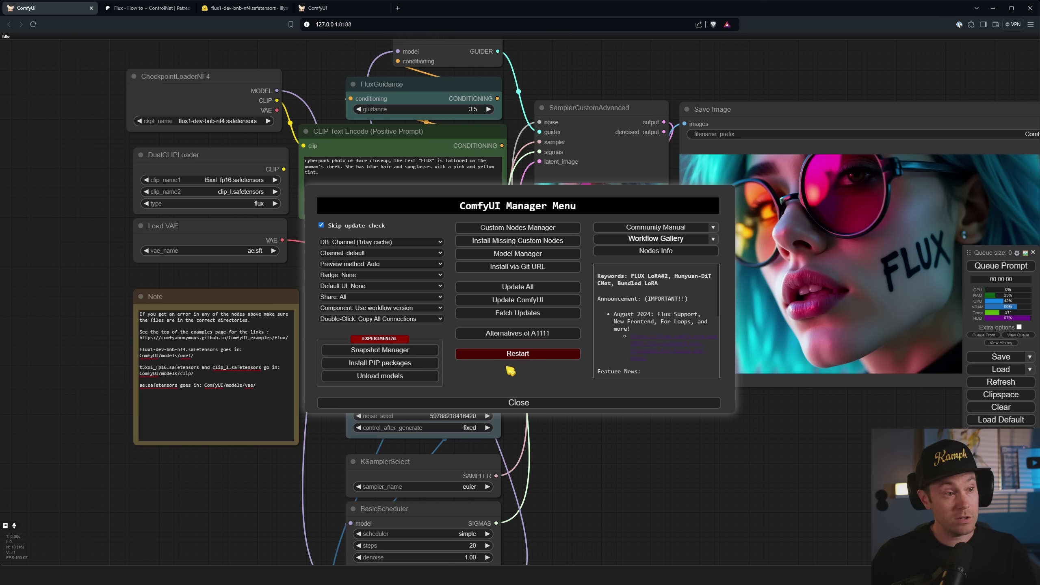
{"action": "left_click", "coordinate": [531, 404]}
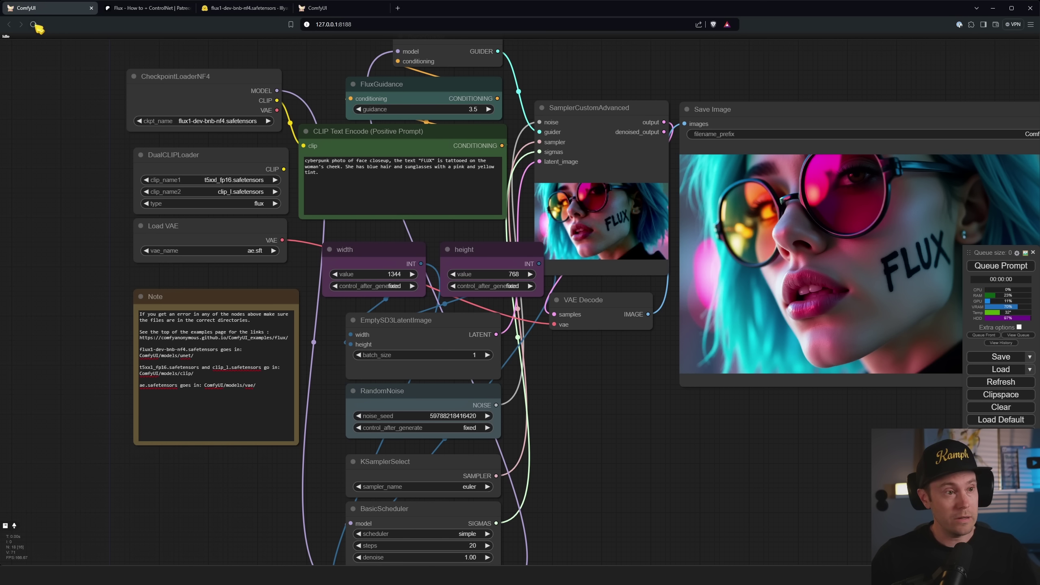
{"action": "scroll", "coordinate": [216, 70], "scroll_direction": "up", "scroll_amount": 7}
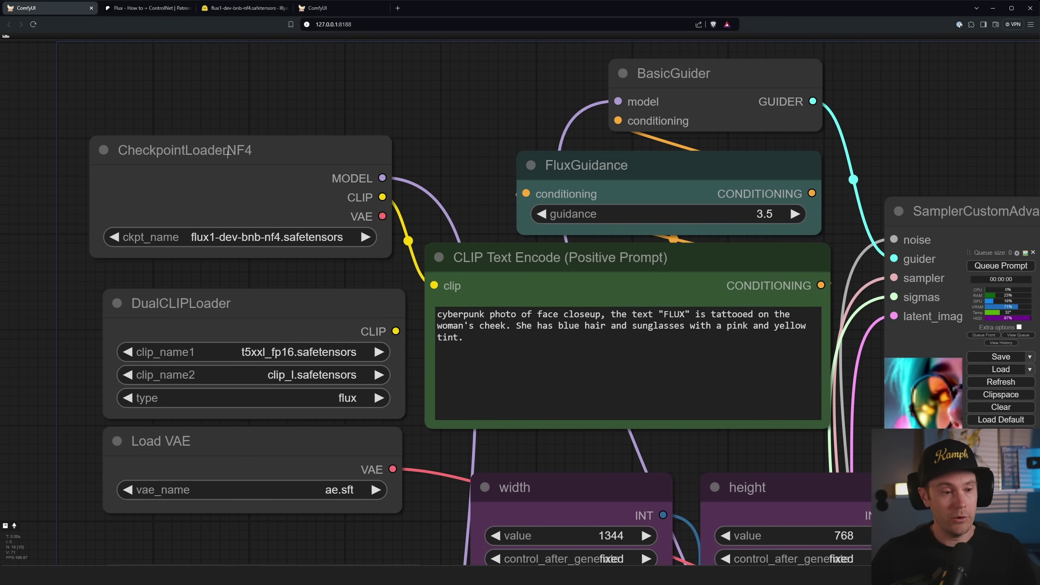
{"action": "scroll", "coordinate": [458, 164], "scroll_direction": "down", "scroll_amount": 7}
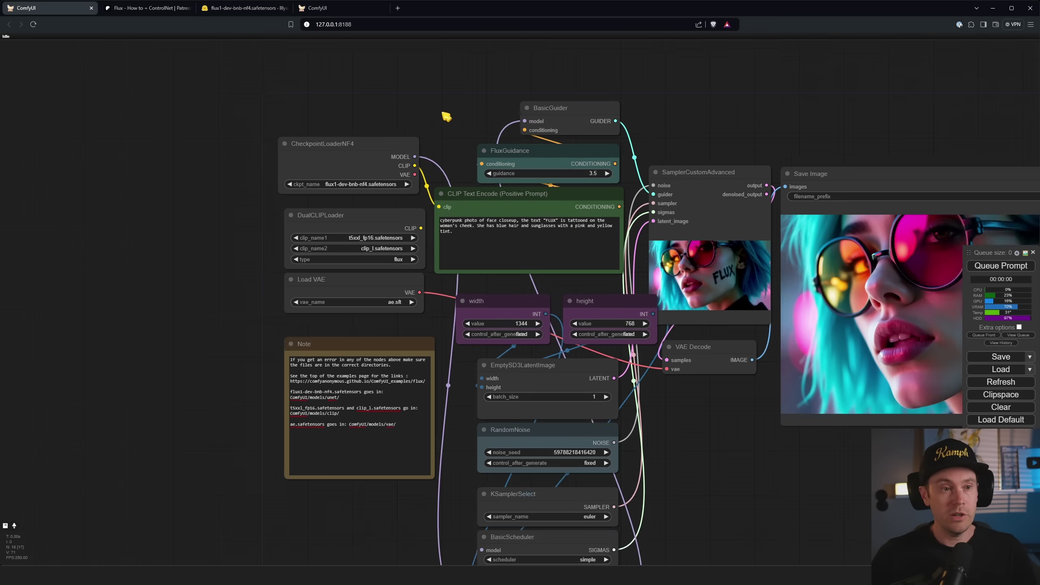
{"action": "scroll", "coordinate": [445, 115], "scroll_direction": "up", "scroll_amount": 1}
{"action": "left_click", "coordinate": [340, 9]}
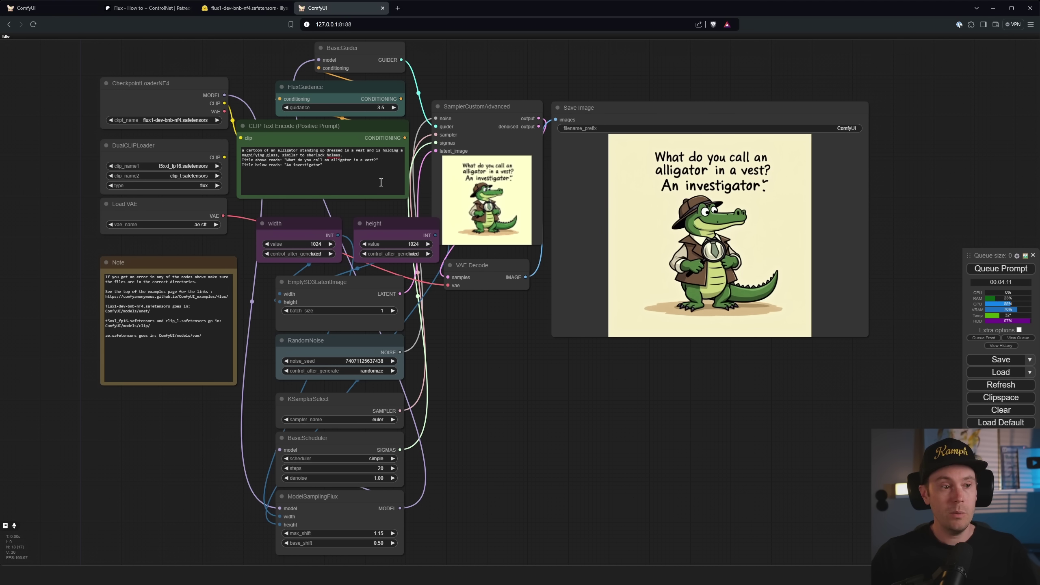
Zoom and pan the alligator workflow to inspect its prompt, sampler and Save Image output
{"action": "scroll", "coordinate": [404, 138], "scroll_direction": "up", "scroll_amount": 8}
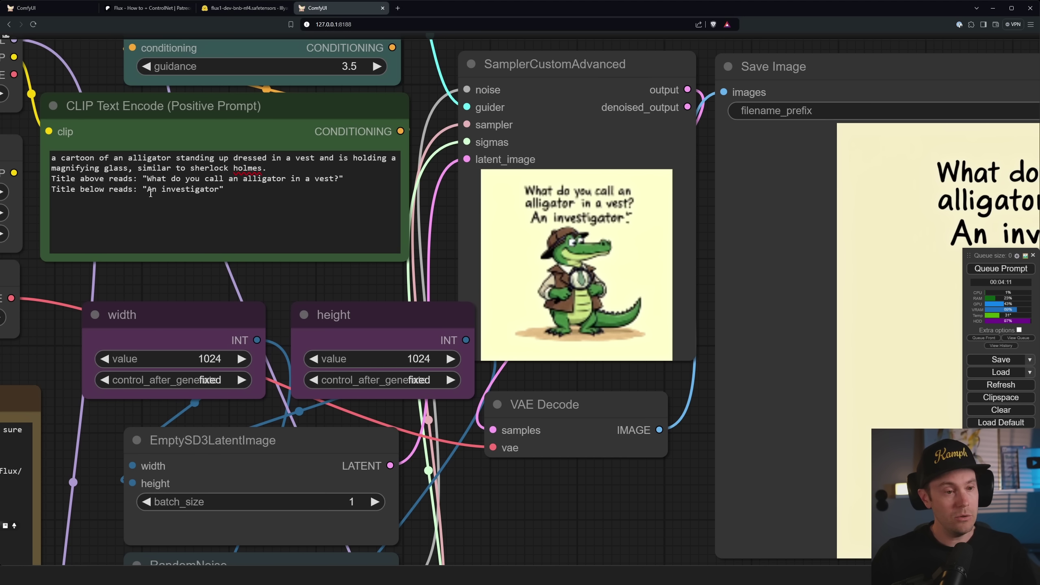
{"action": "scroll", "coordinate": [532, 382], "scroll_direction": "down", "scroll_amount": 5}
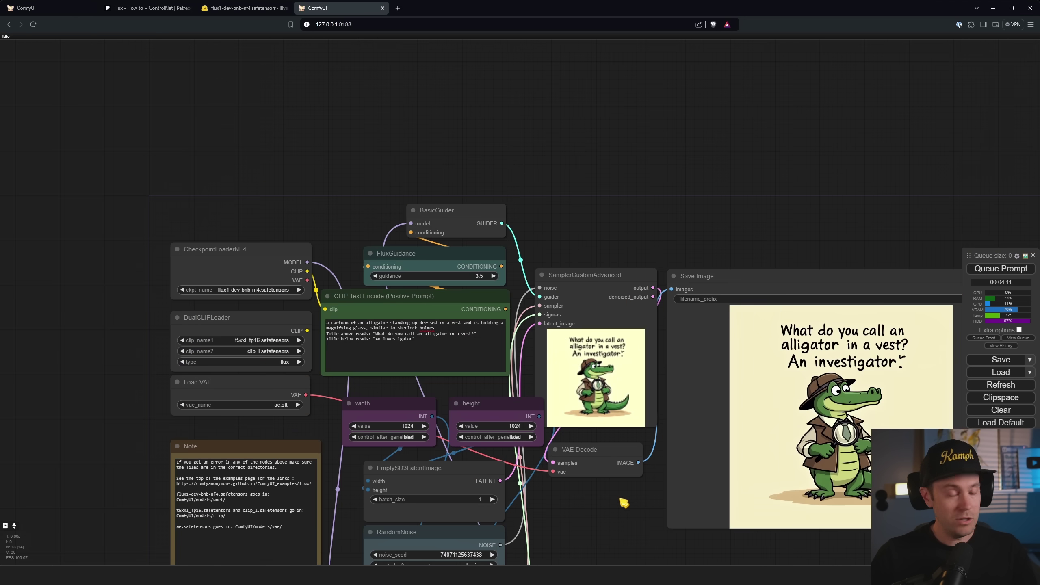
{"action": "left_click_drag", "start_coordinate": [622, 499], "coordinate": [459, 372]}
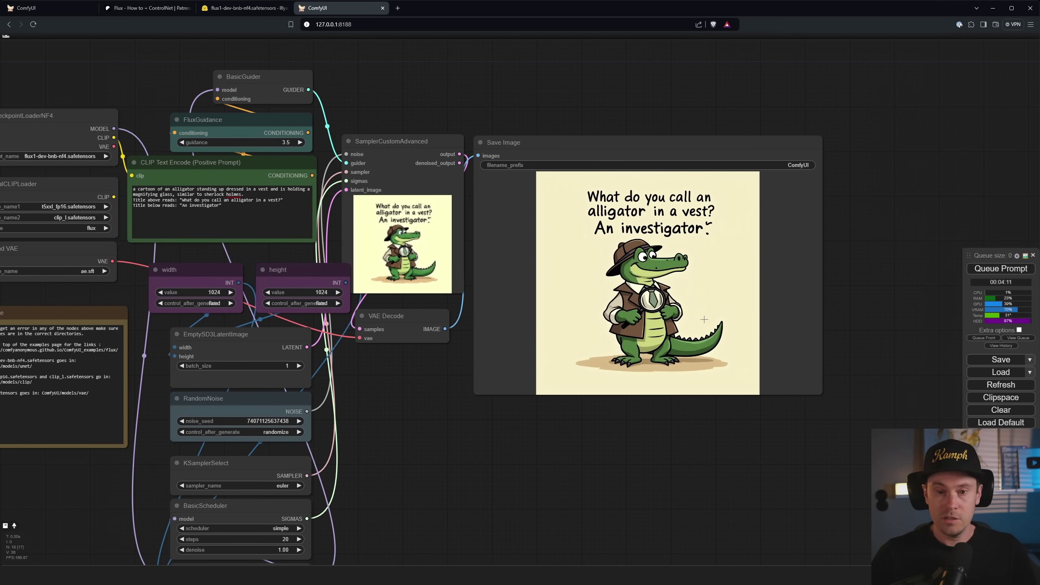
{"action": "scroll", "coordinate": [776, 215], "scroll_direction": "up", "scroll_amount": 8}
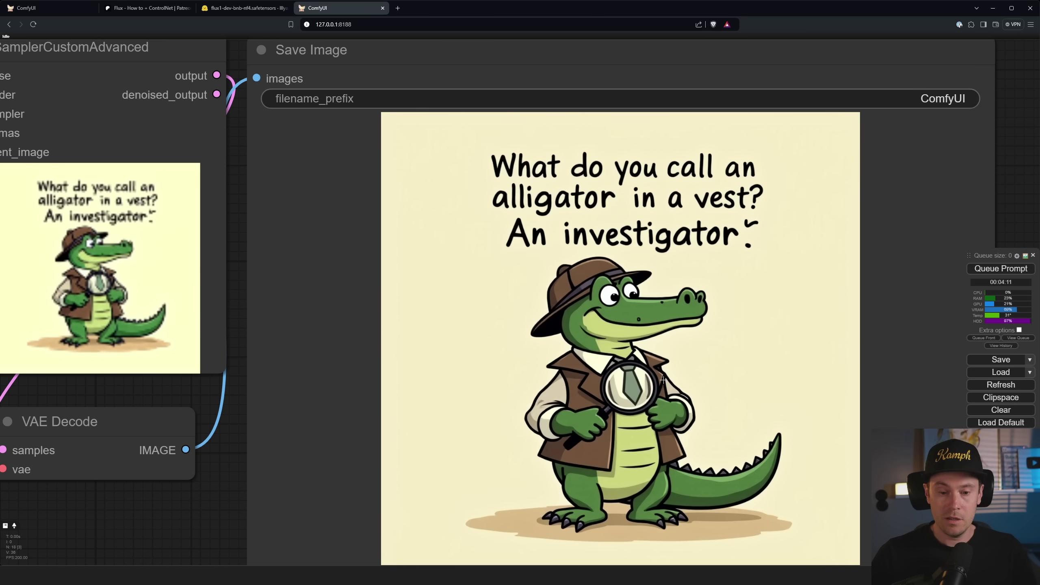
{"action": "scroll", "coordinate": [662, 380], "scroll_direction": "down", "scroll_amount": 10}
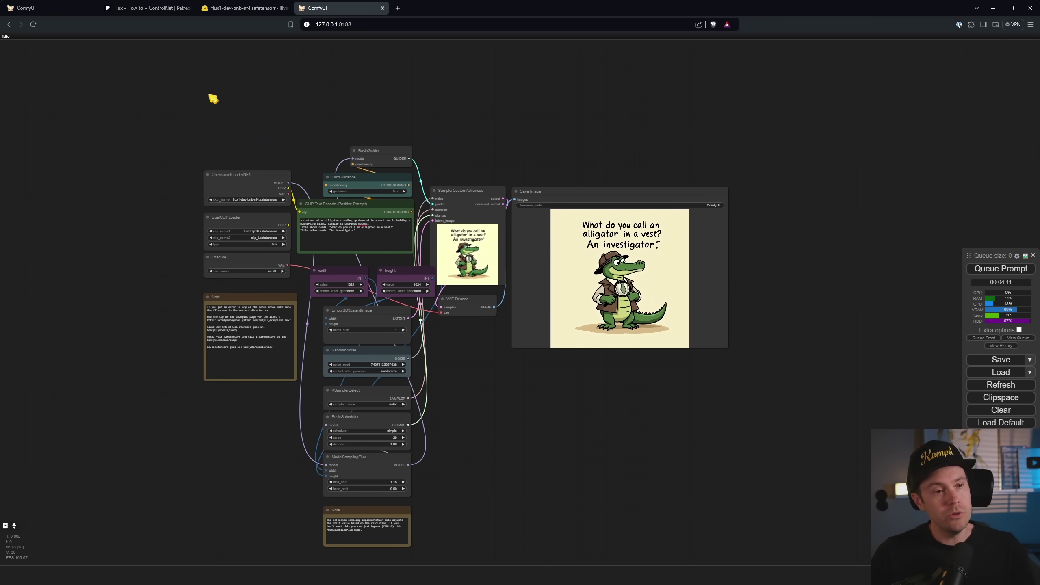
Return to the FLUX workflow and pan and zoom to inspect the finished 1344×768 castle image
{"action": "left_click", "coordinate": [56, 10]}
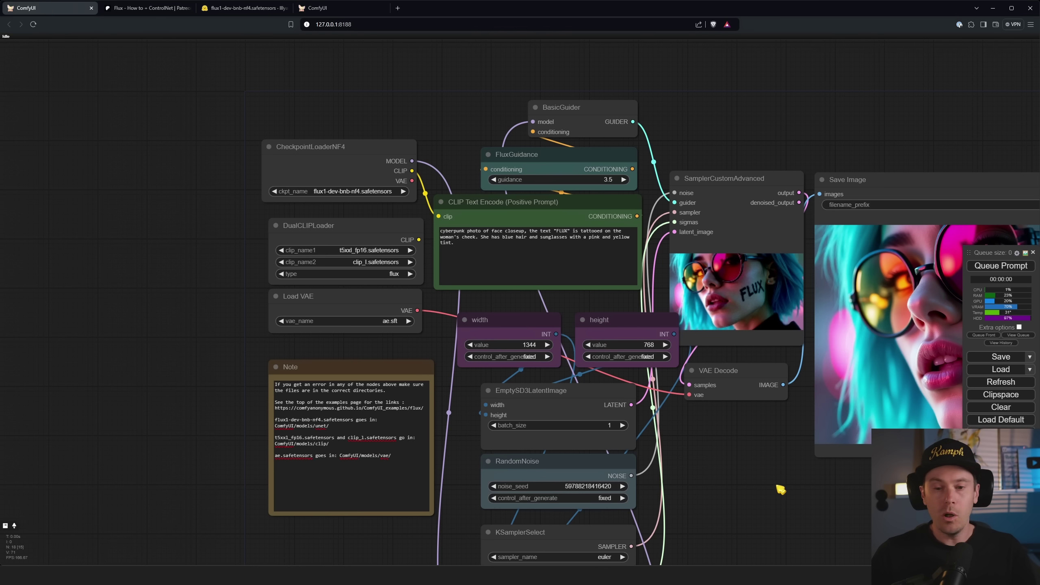
{"action": "scroll", "coordinate": [676, 477], "scroll_direction": "up", "scroll_amount": 3}
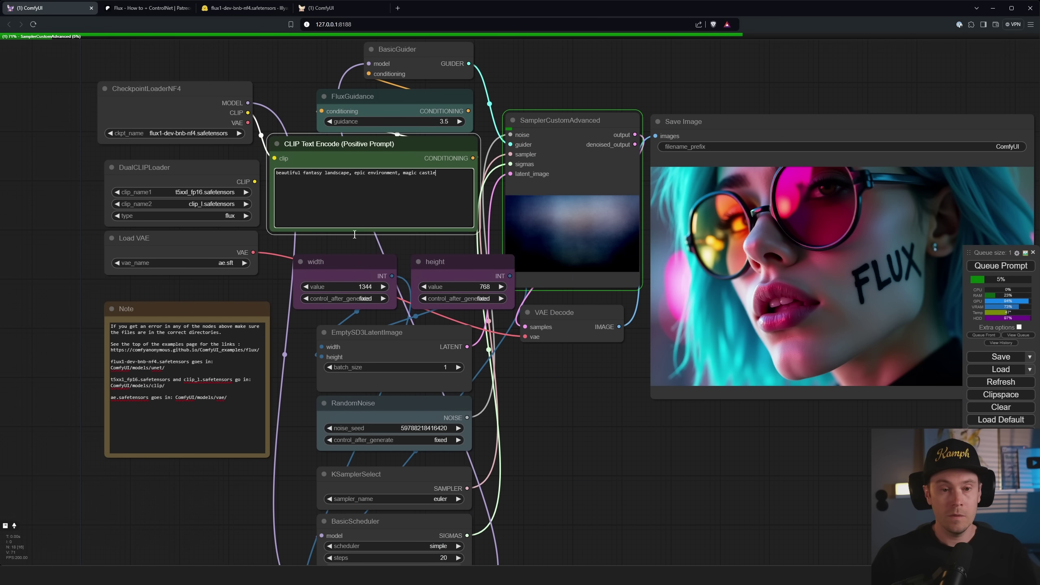
{"action": "left_click_drag", "start_coordinate": [598, 437], "coordinate": [507, 426]}
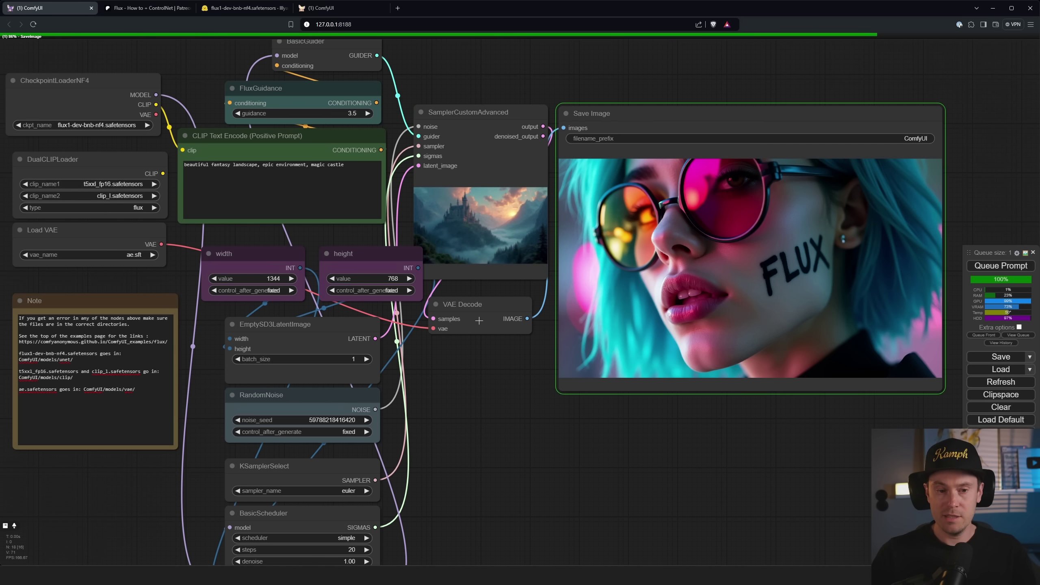
{"action": "left_click_drag", "start_coordinate": [835, 422], "coordinate": [660, 437]}
{"action": "scroll", "coordinate": [628, 432], "scroll_direction": "up", "scroll_amount": 4}
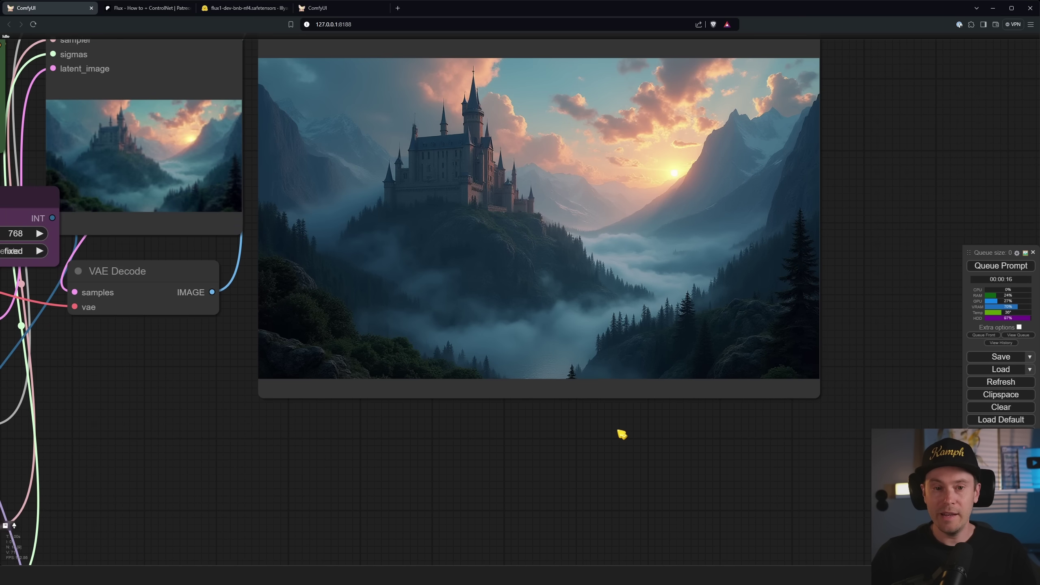
{"action": "scroll", "coordinate": [620, 434], "scroll_direction": "down", "scroll_amount": 5}
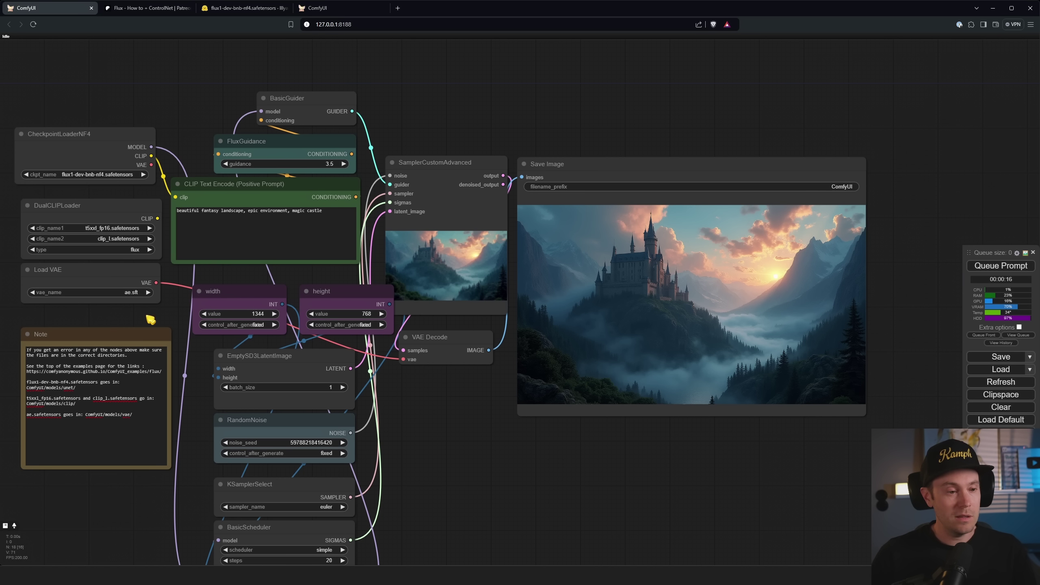
{"action": "left_click_drag", "start_coordinate": [143, 319], "coordinate": [176, 316]}
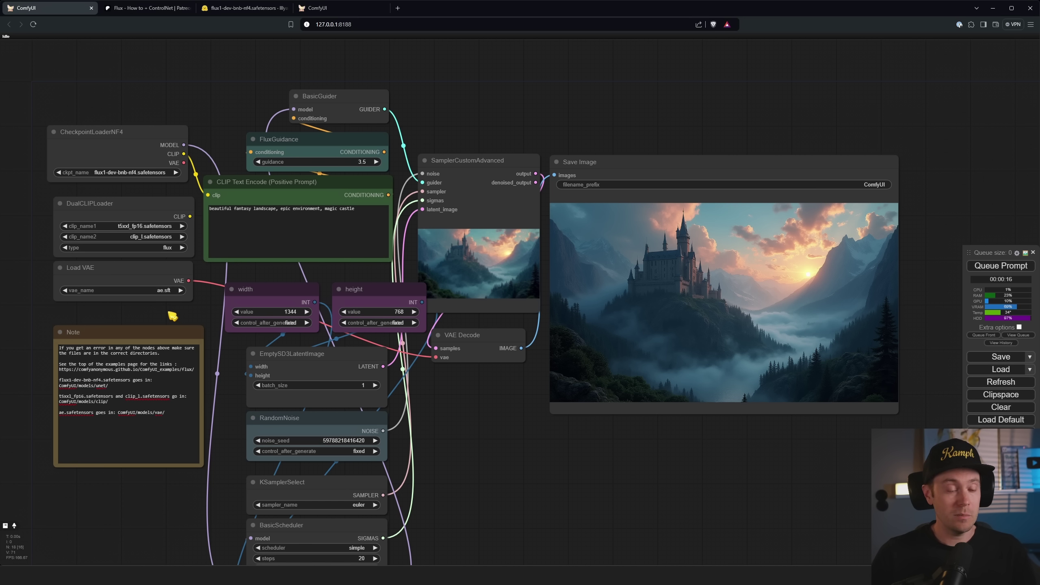
Set the latent size to 1920×1088 and queue the castle landscape again
{"action": "left_click", "coordinate": [278, 312]}
{"action": "type", "text": "1920"}
{"action": "key", "text": "Return"}
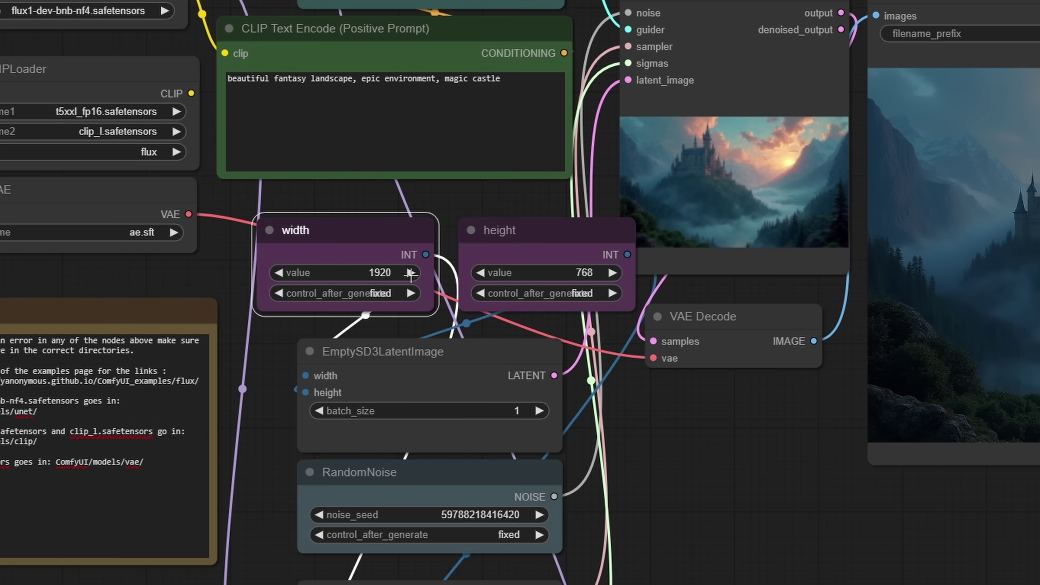
{"action": "left_click", "coordinate": [581, 274]}
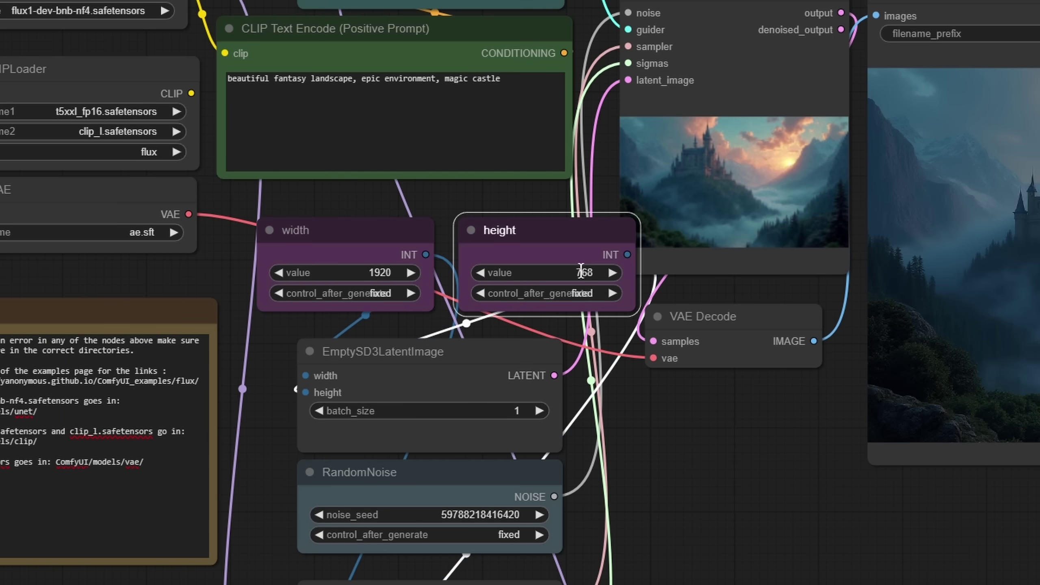
{"action": "type", "text": "1088"}
{"action": "key", "text": "Return"}
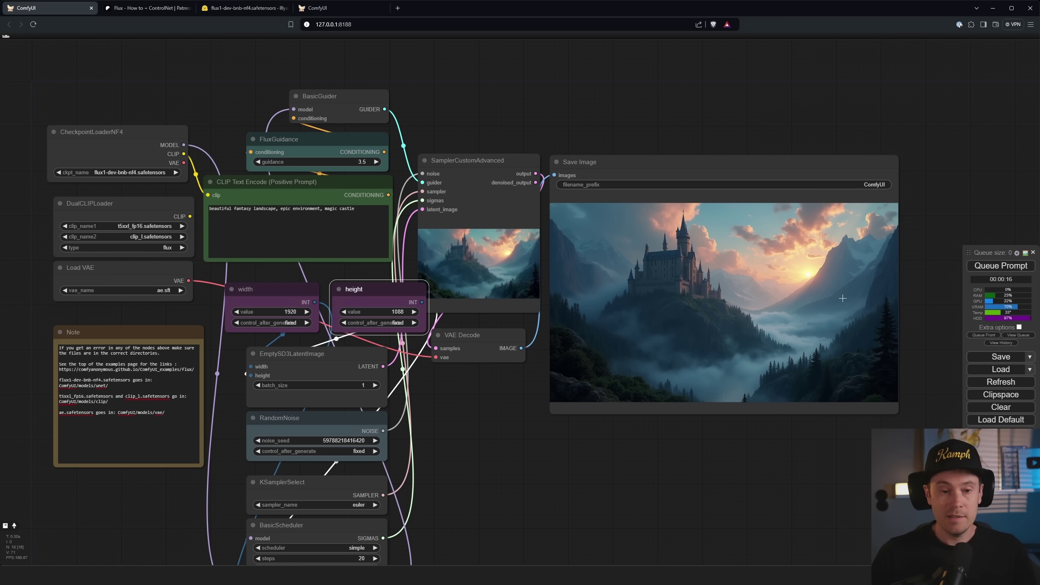
{"action": "left_click", "coordinate": [1001, 265]}
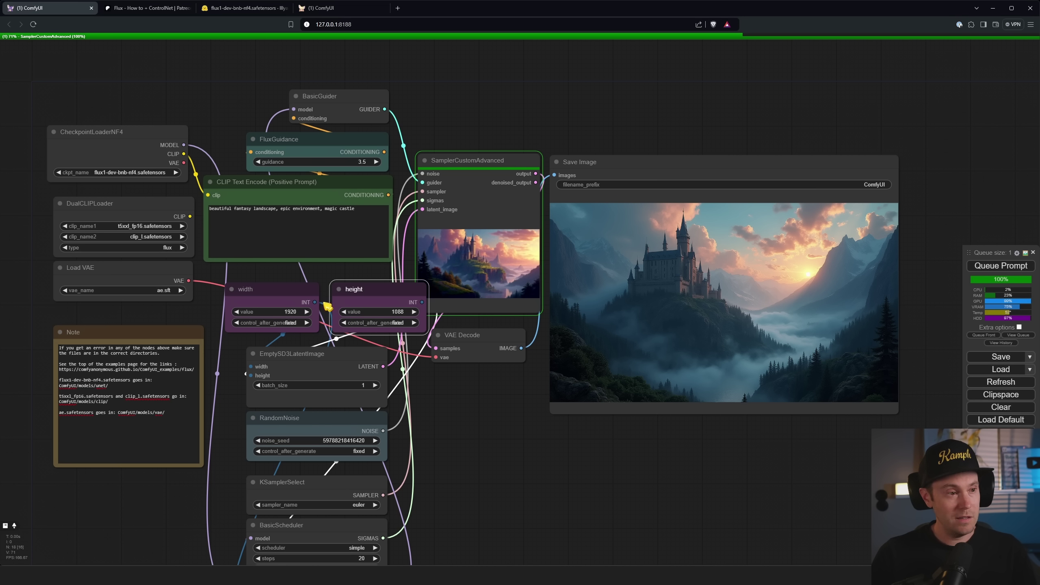
Change the prompt to 'woman lying on grass', queue it, and view the resulting image
{"action": "left_click_drag", "start_coordinate": [692, 448], "coordinate": [486, 426]}
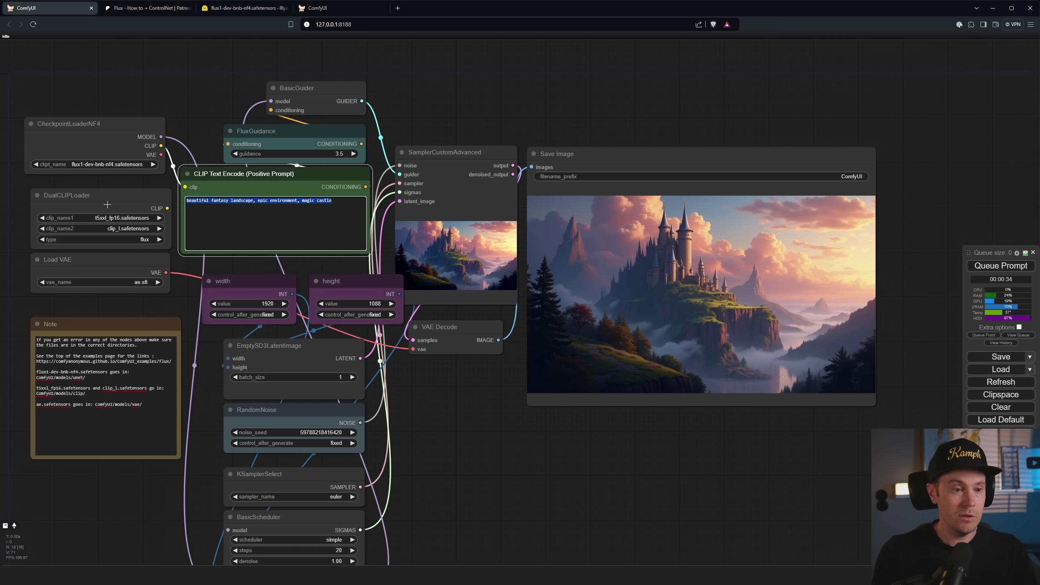
{"action": "type", "text": "woman l"}
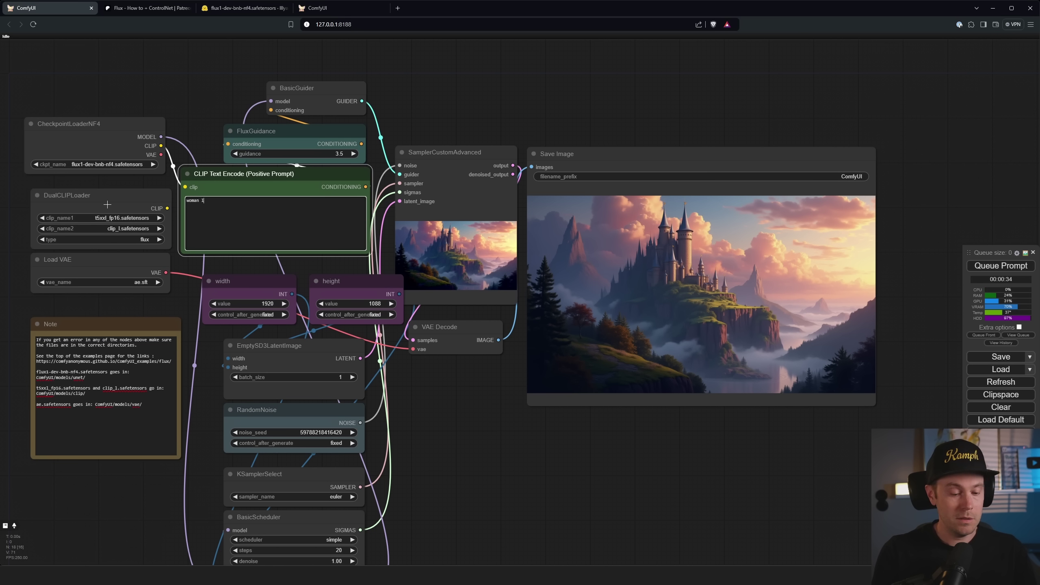
{"action": "type", "text": "ying on grass"}
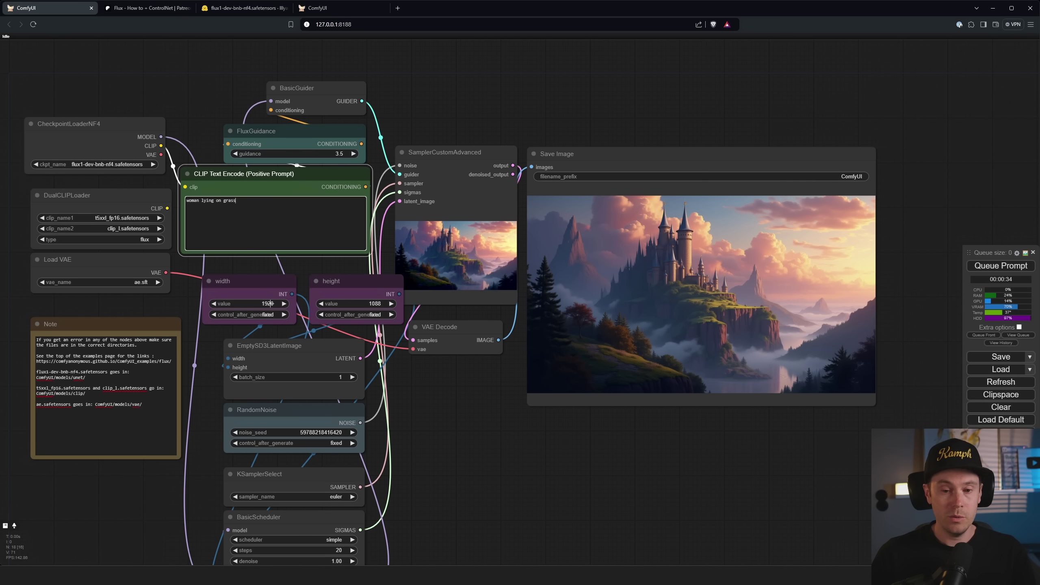
{"action": "left_click", "coordinate": [1013, 266]}
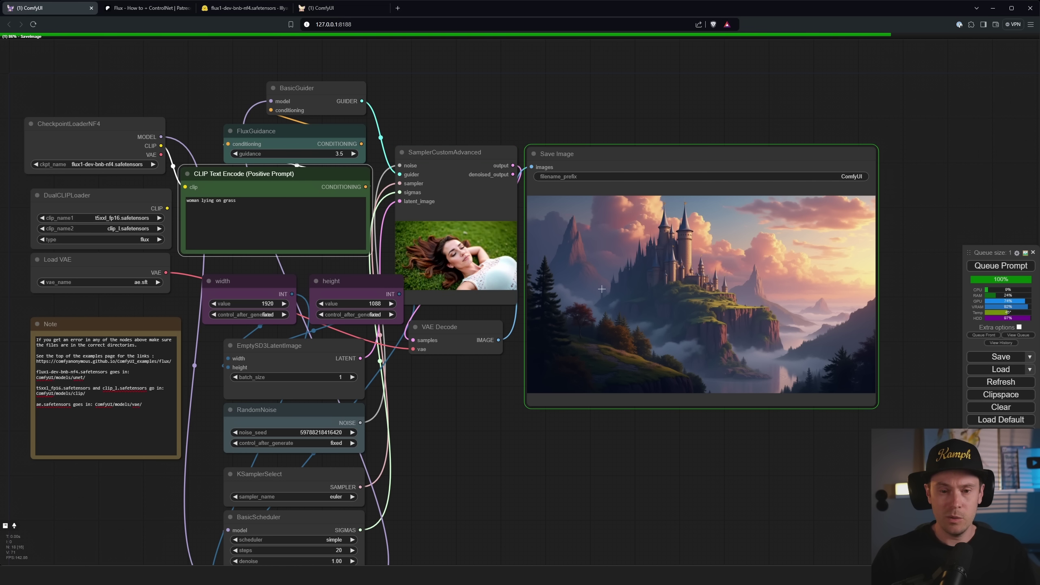
{"action": "left_click_drag", "start_coordinate": [760, 426], "coordinate": [610, 388]}
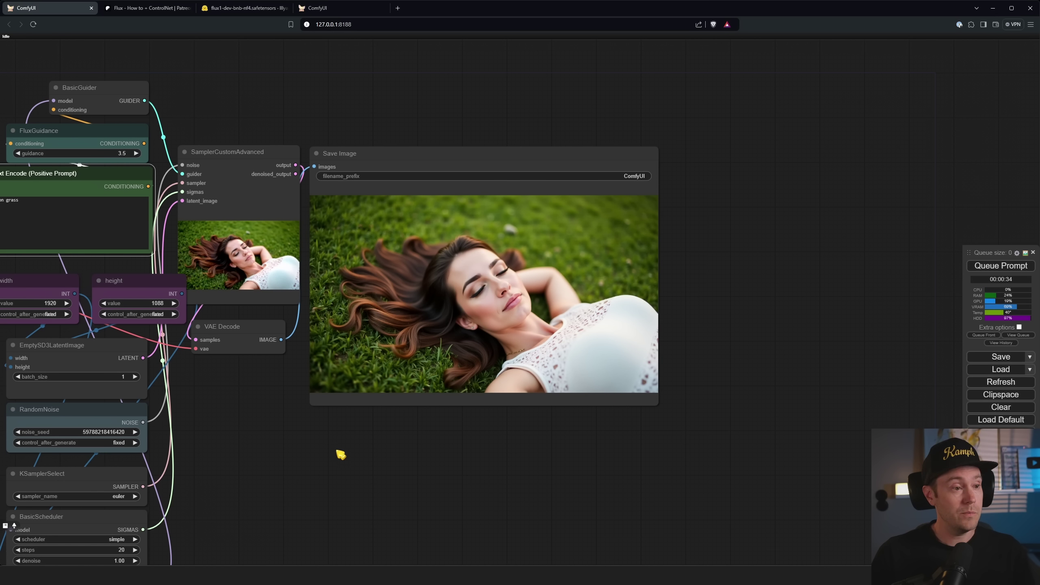
{"action": "left_click_drag", "start_coordinate": [339, 455], "coordinate": [525, 428]}
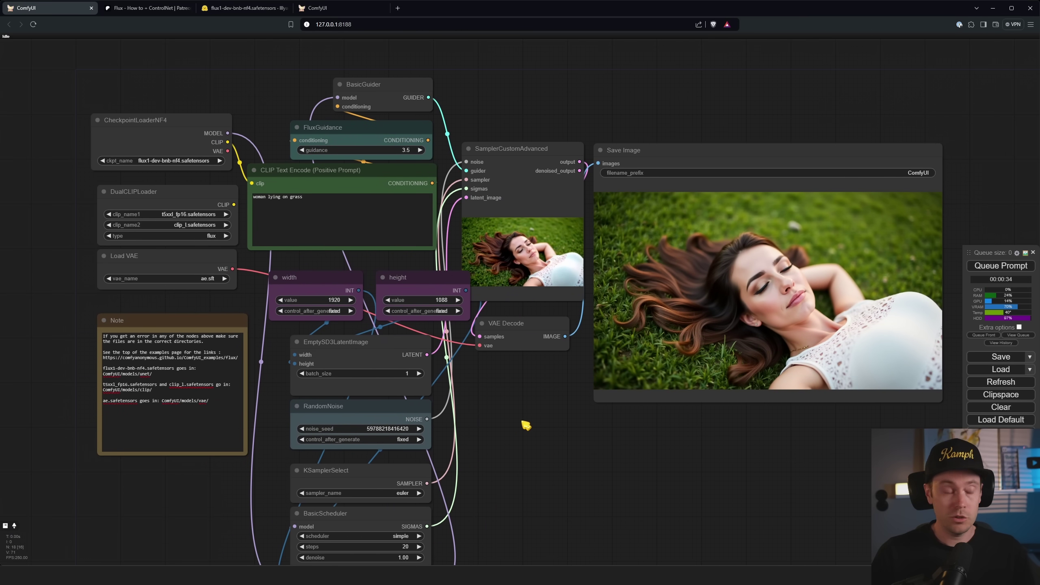
Queue the Pixar-style alpaca prompt with the 'Wanna go on a picnic?' and 'Alpaca lunch!' titles, then view the output
{"action": "type", "text": "cute pix"}
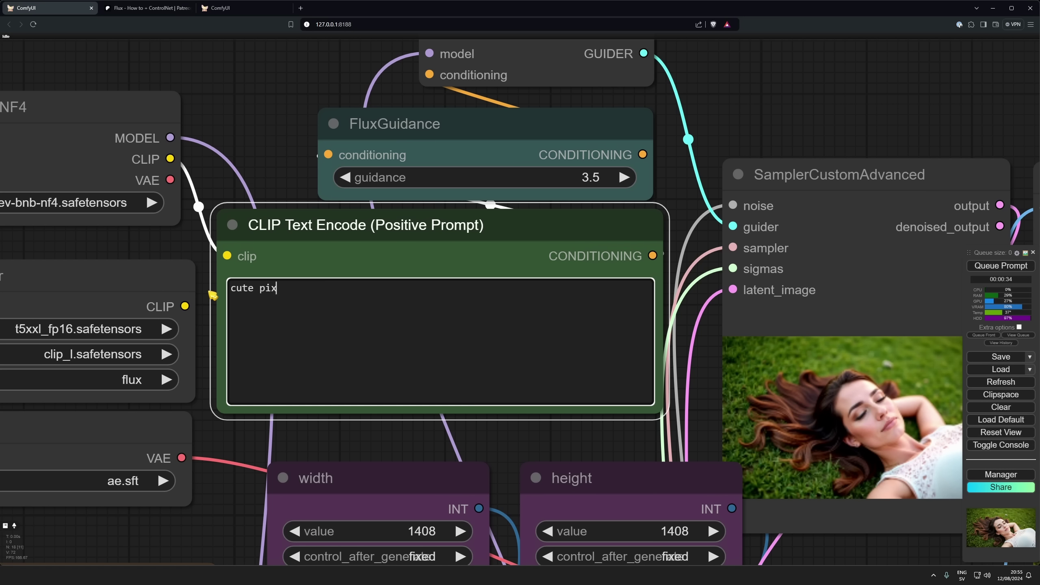
{"action": "type", "text": "ar style cartoon of alpaca "}
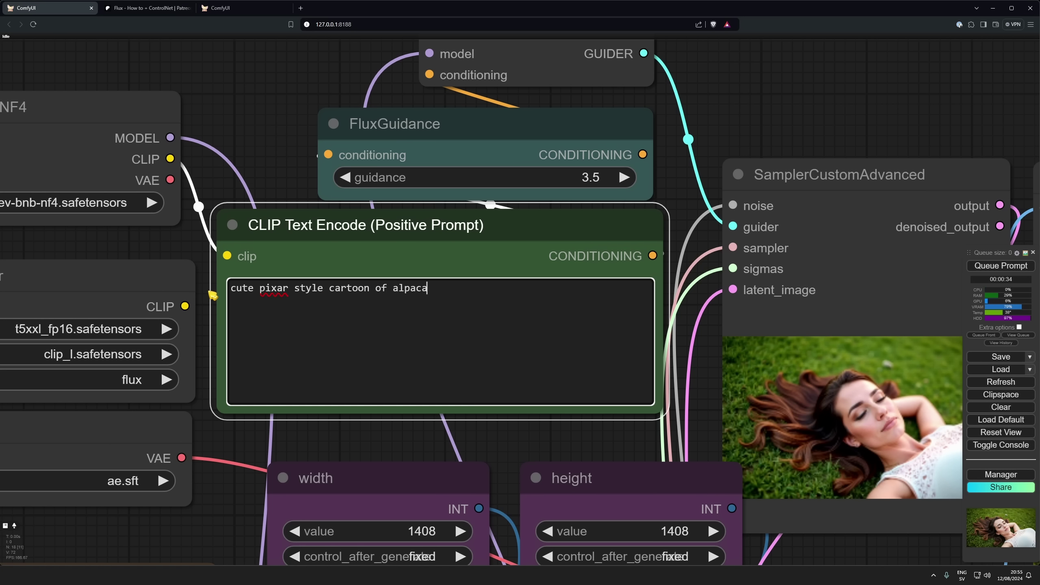
{"action": "type", "text": "Title above reads: W"}
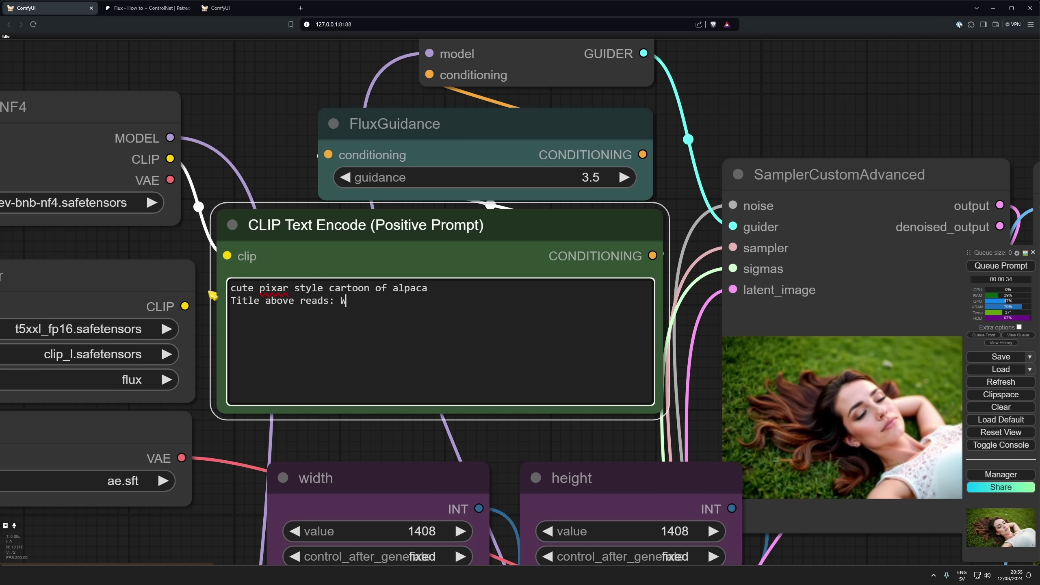
{"action": "type", "text": "anna go on a picni"}
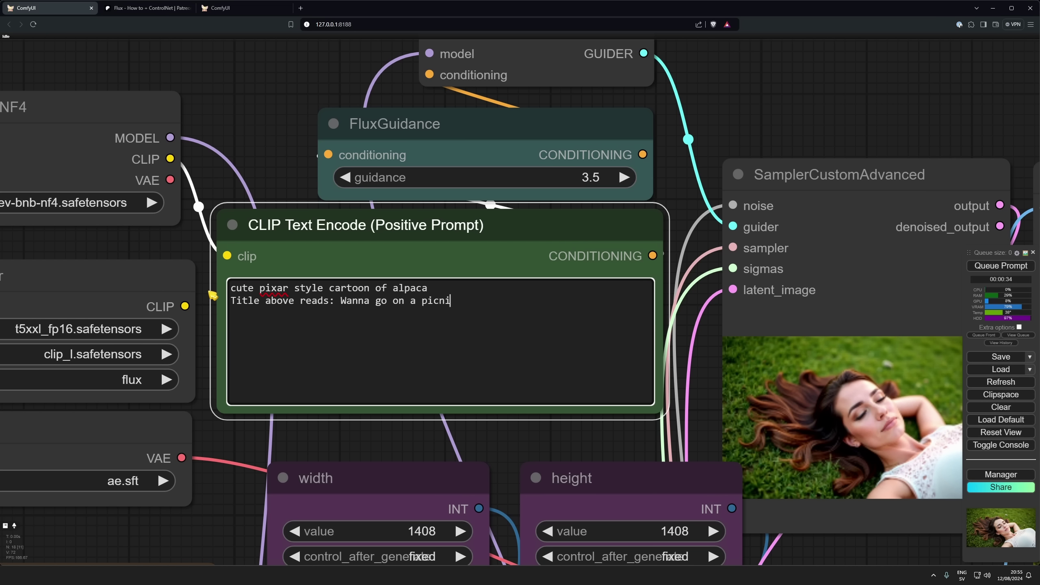
{"action": "type", "text": "c? Title below reads: Alpaca lunch!"}
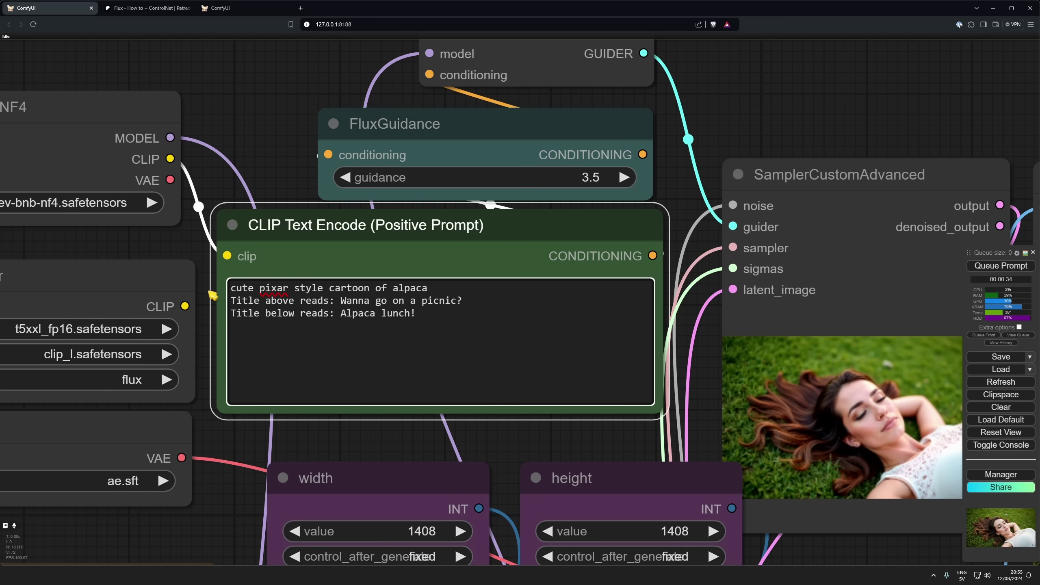
{"action": "key", "text": "ctrl+Return"}
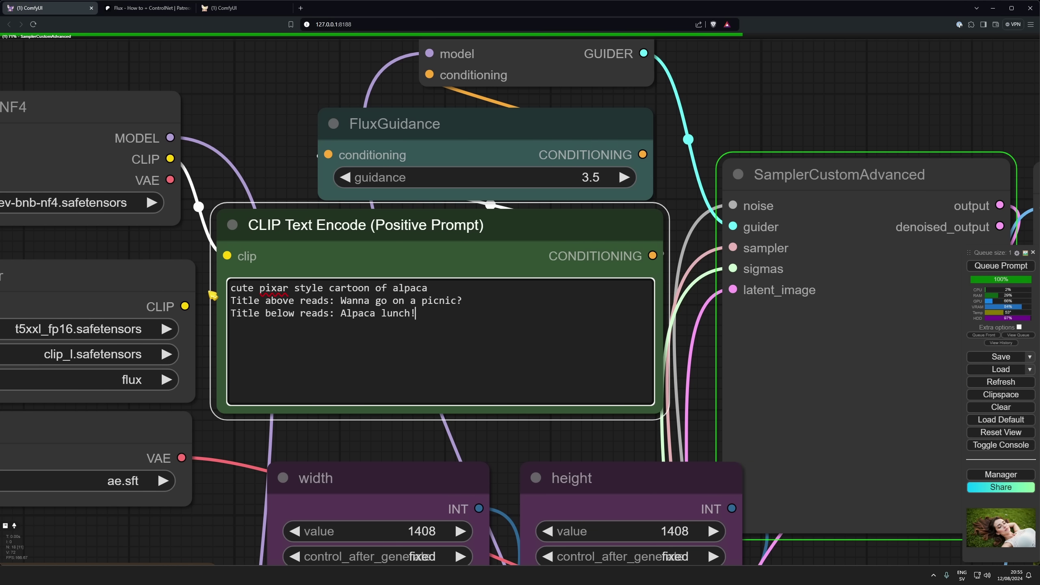
{"action": "scroll", "coordinate": [785, 124], "scroll_direction": "down", "scroll_amount": 2}
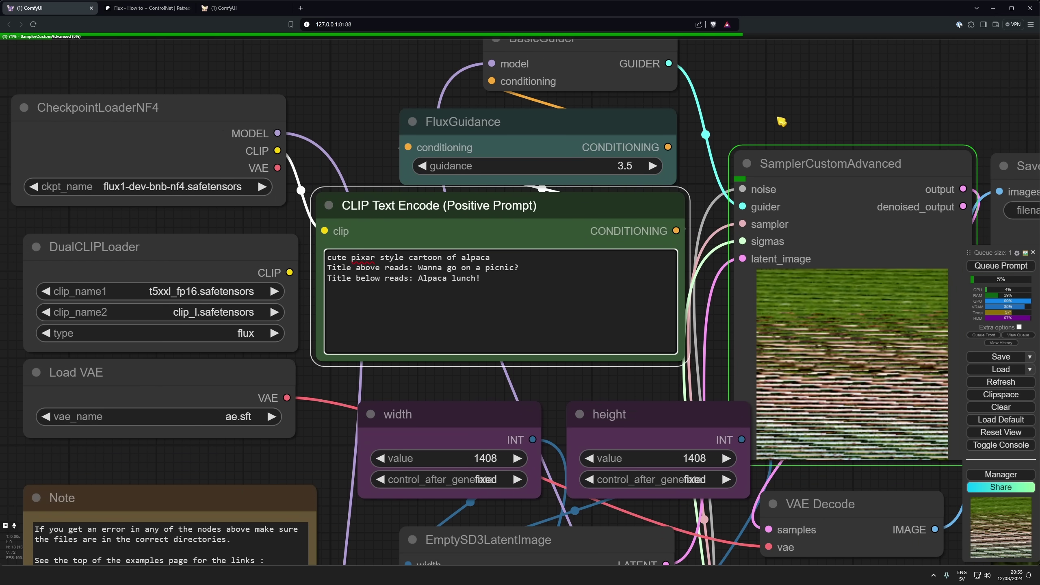
{"action": "scroll", "coordinate": [785, 131], "scroll_direction": "down", "scroll_amount": 2}
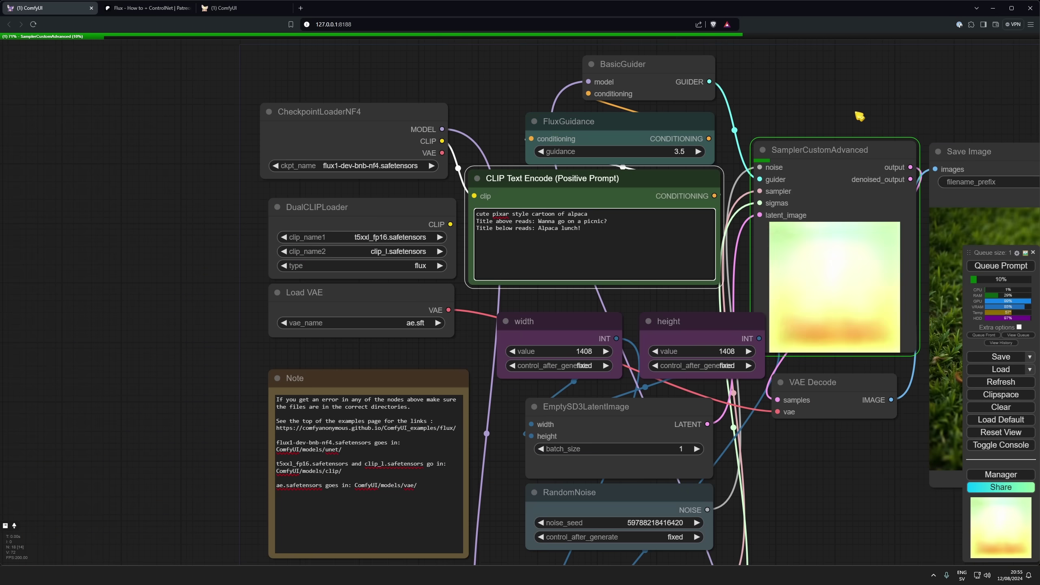
{"action": "left_click_drag", "start_coordinate": [856, 109], "coordinate": [502, 95]}
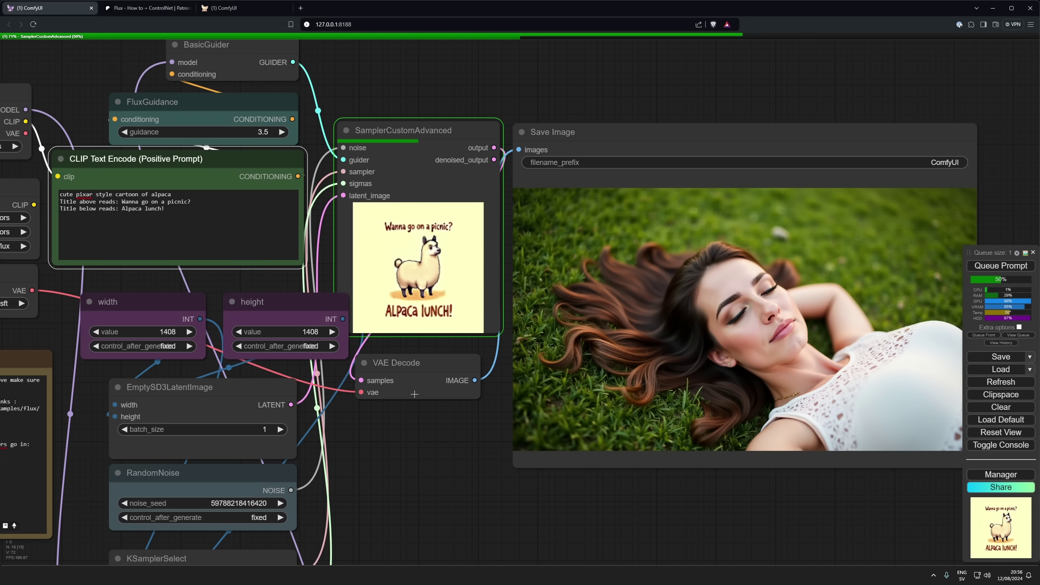
{"action": "left_click", "coordinate": [146, 9]}
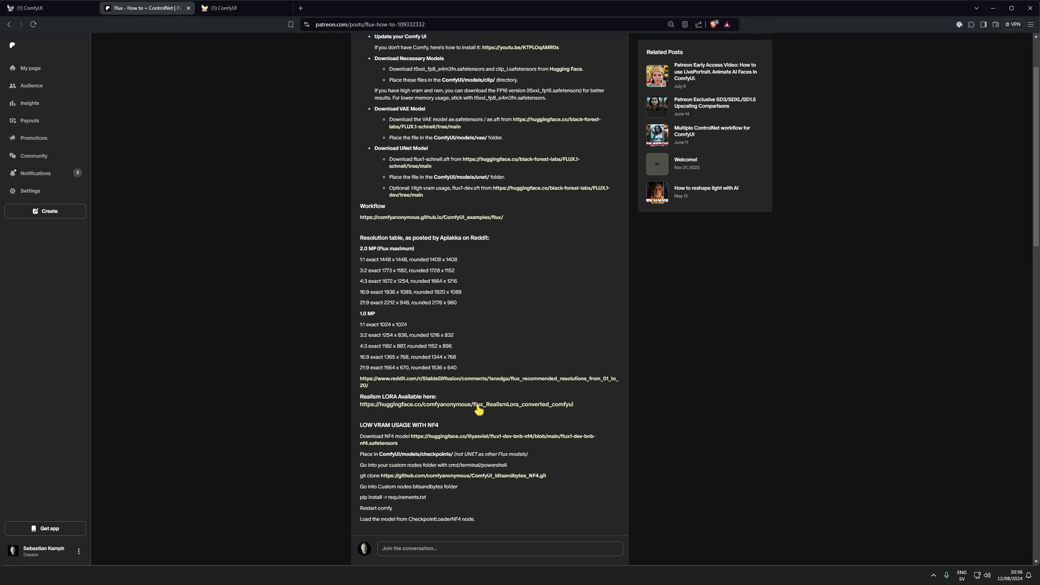
{"action": "middle_click", "coordinate": [503, 384]}
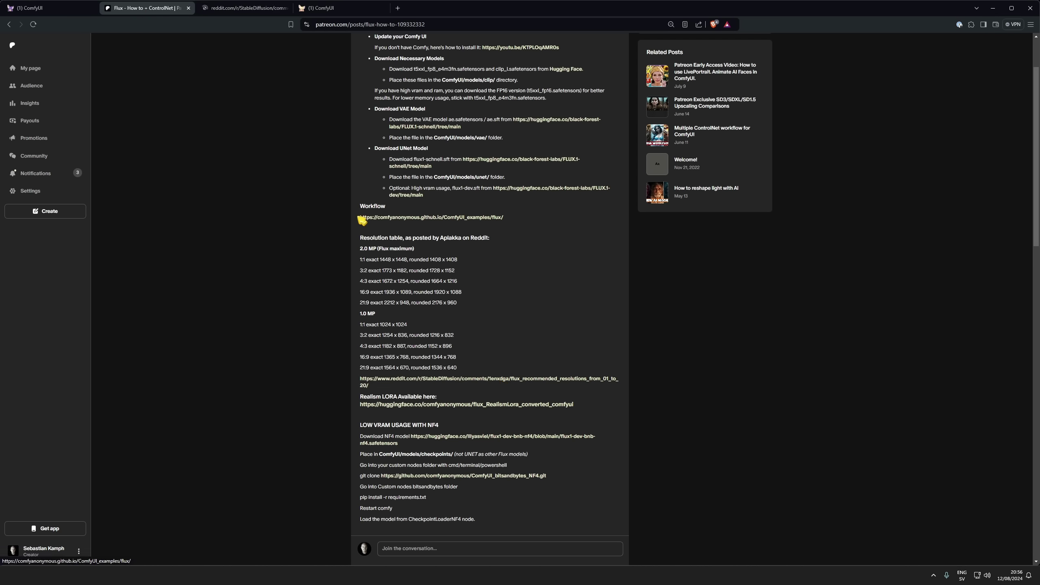
{"action": "left_click", "coordinate": [286, 8]}
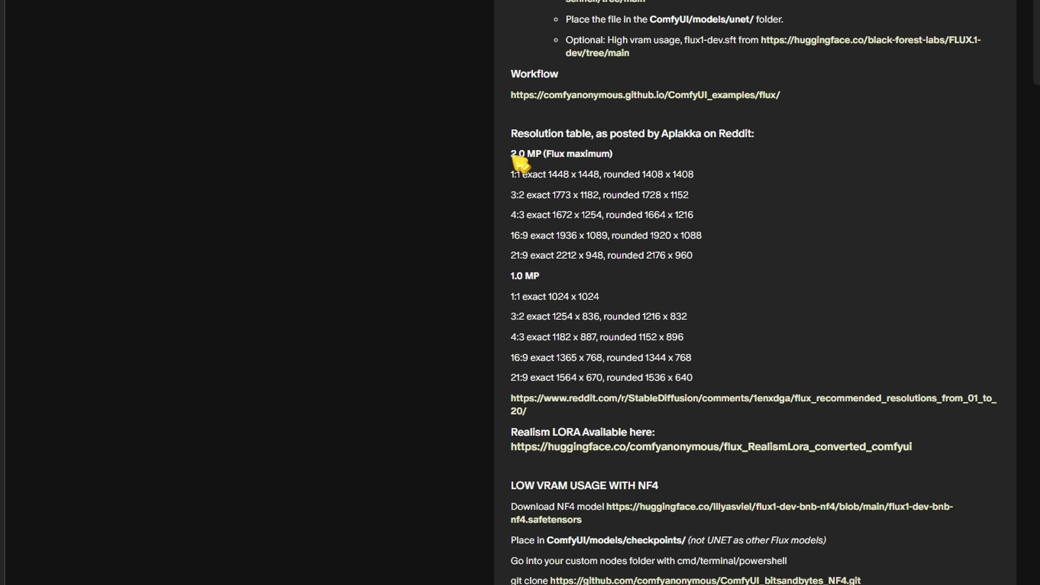
{"action": "left_click_drag", "start_coordinate": [360, 249], "coordinate": [371, 250]}
{"action": "left_click_drag", "start_coordinate": [531, 154], "coordinate": [704, 374]}
{"action": "left_click", "coordinate": [711, 380]}
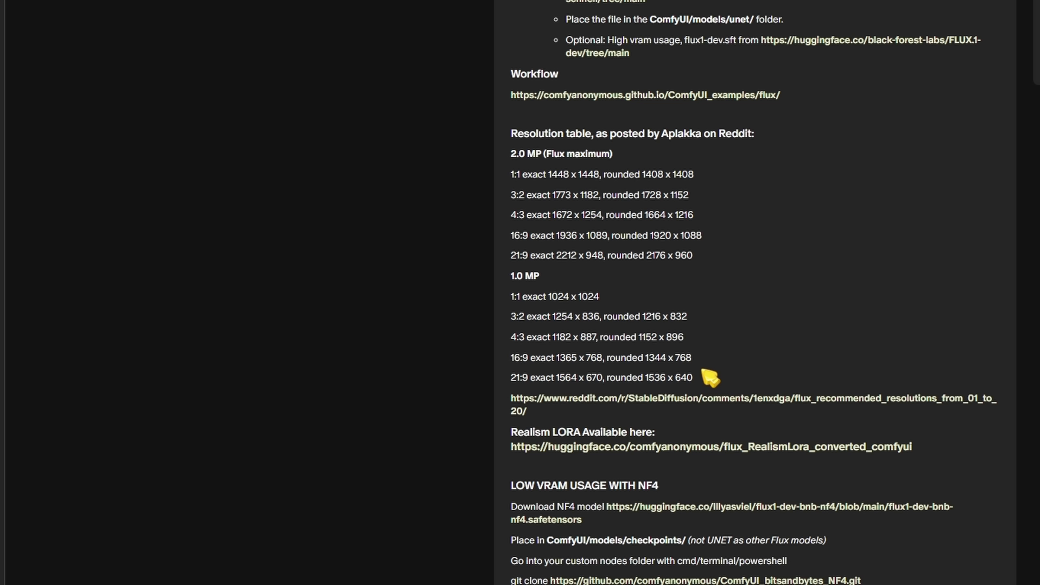